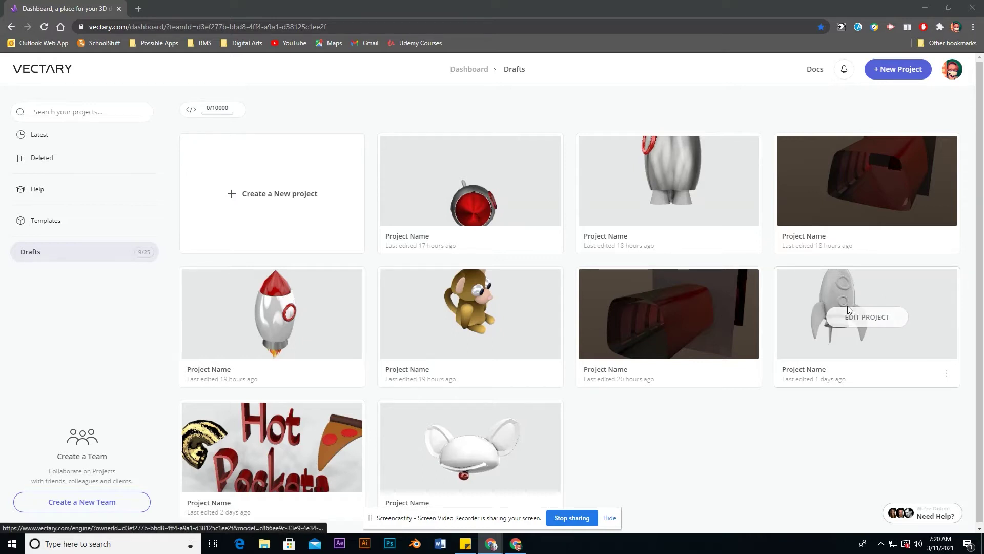
# Create a new project and add a cone primitive to the empty scene.
pyautogui.click(238, 195)
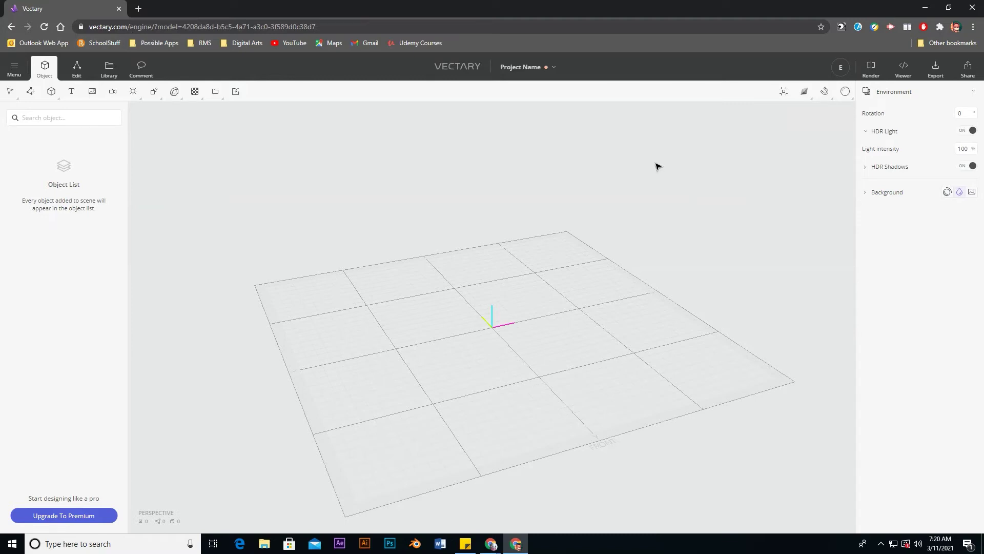
pyautogui.click(52, 95)
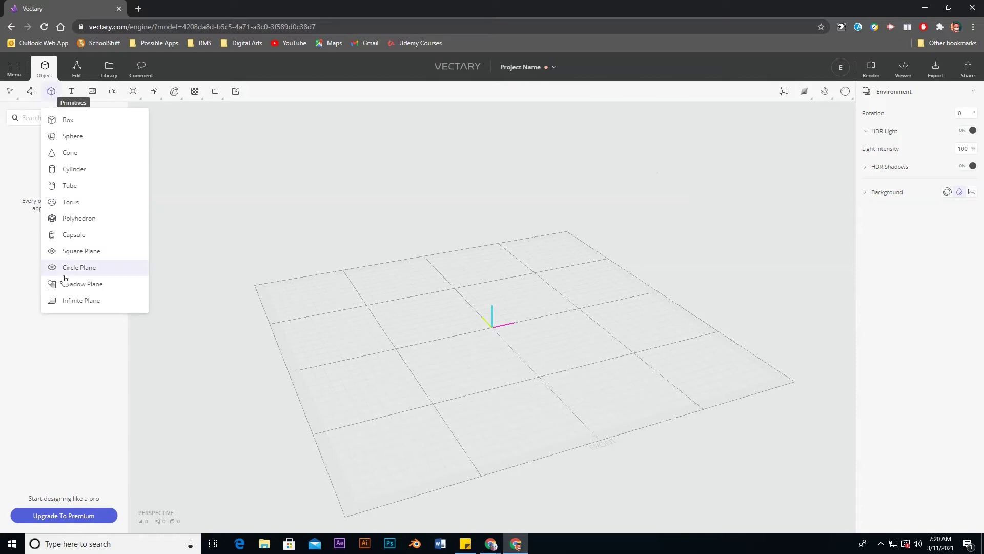
pyautogui.click(70, 153)
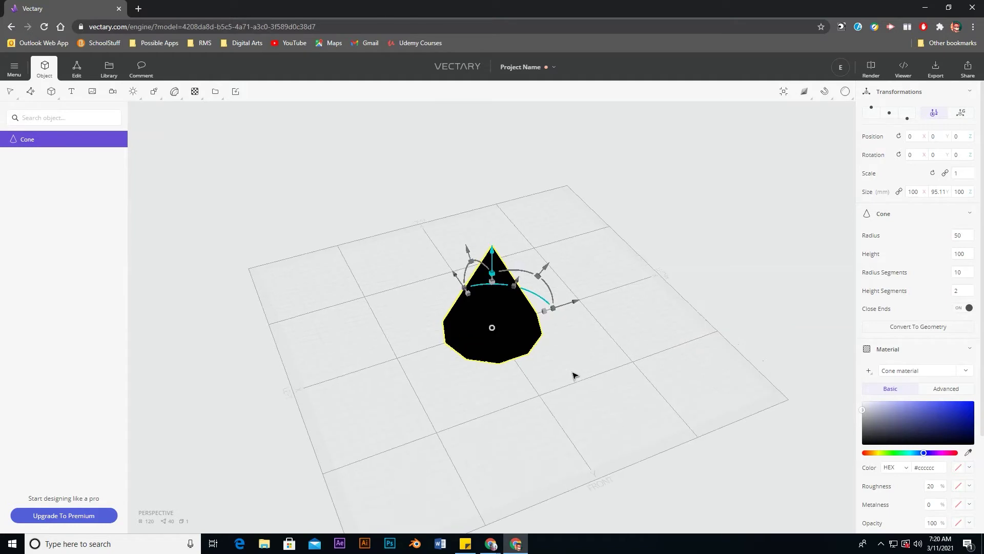
# Search Google Images for "spaceship clipart" in a separate browser tab and open the NASA rocket with red nose and fins as reference.
pyautogui.click(139, 9)
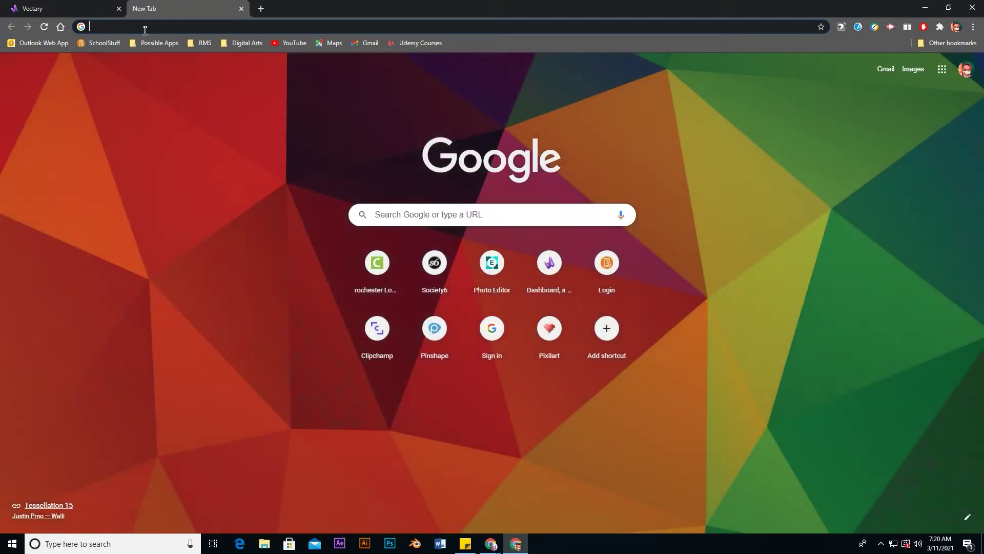
pyautogui.click(145, 26)
pyautogui.write('spacesh')
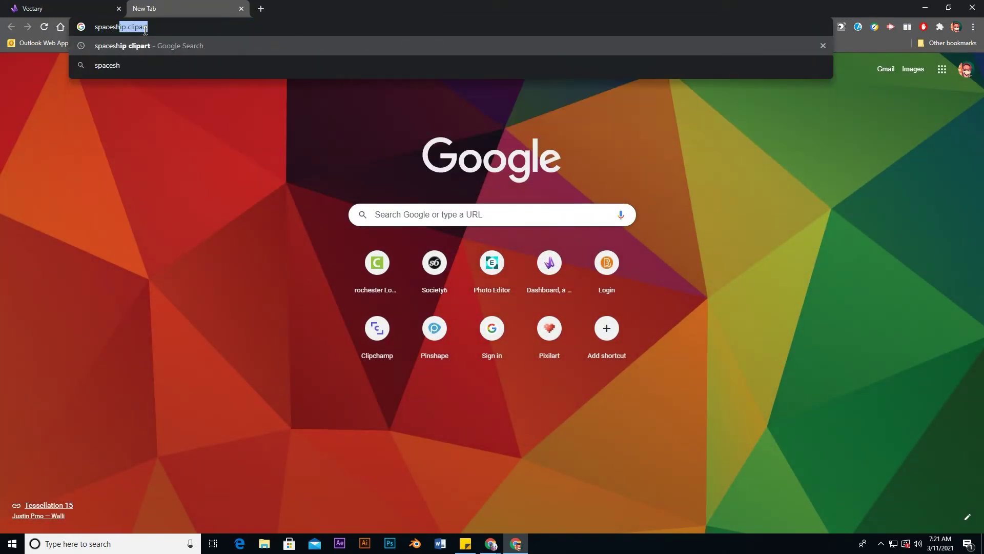
pyautogui.write('ip clipart')
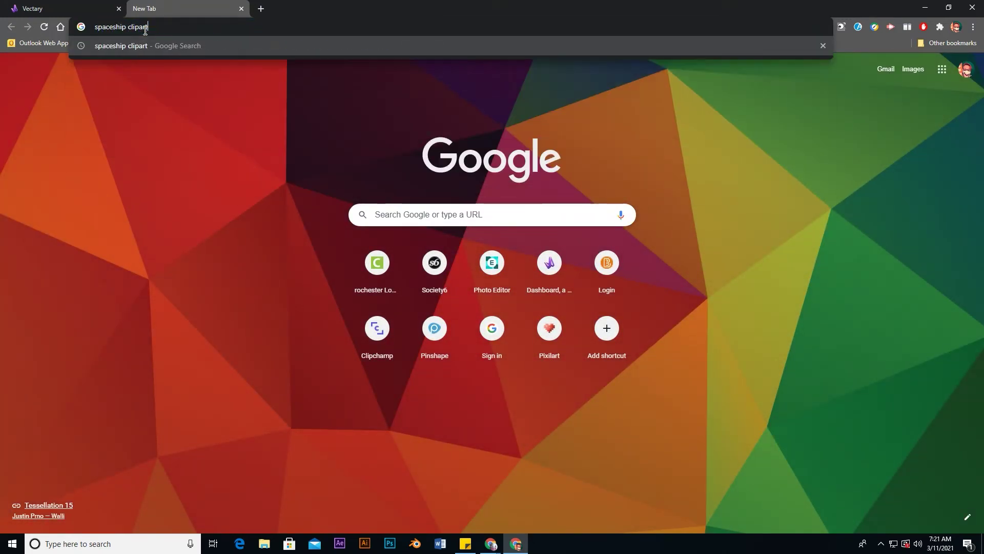
pyautogui.press('Return')
pyautogui.click(136, 104)
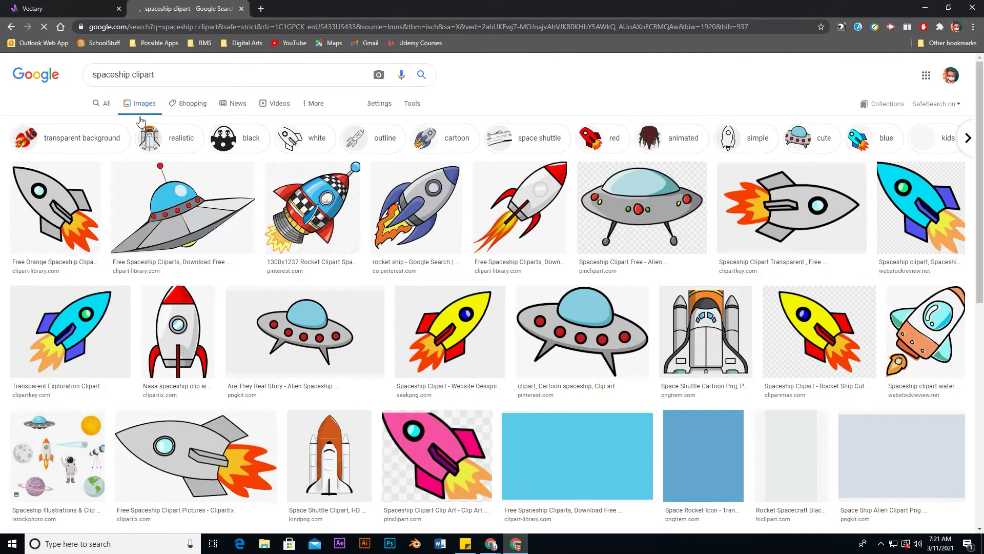
pyautogui.click(180, 340)
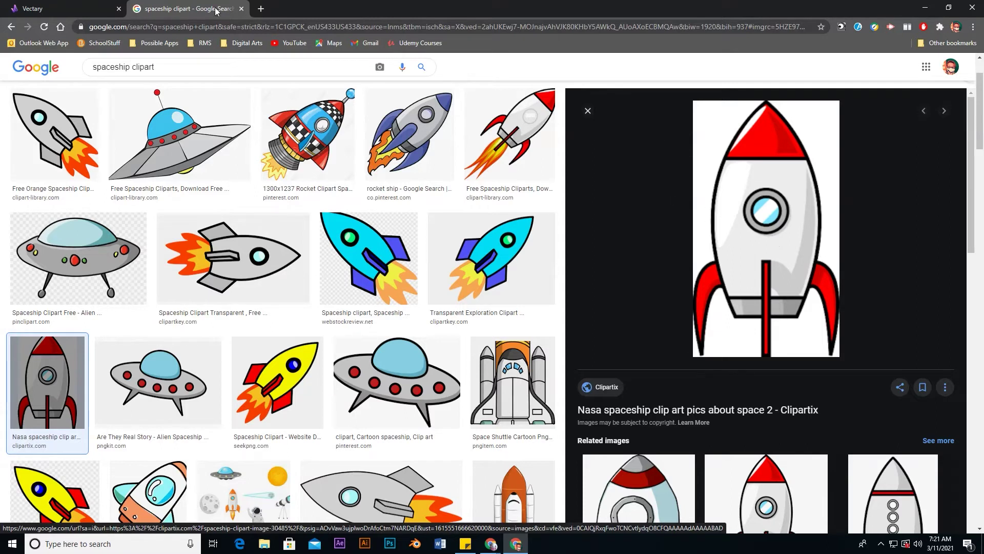
# Switch back to Vectary and set the cone's radius segments to 20, using the rocket clipart as reference.
pyautogui.click(75, 10)
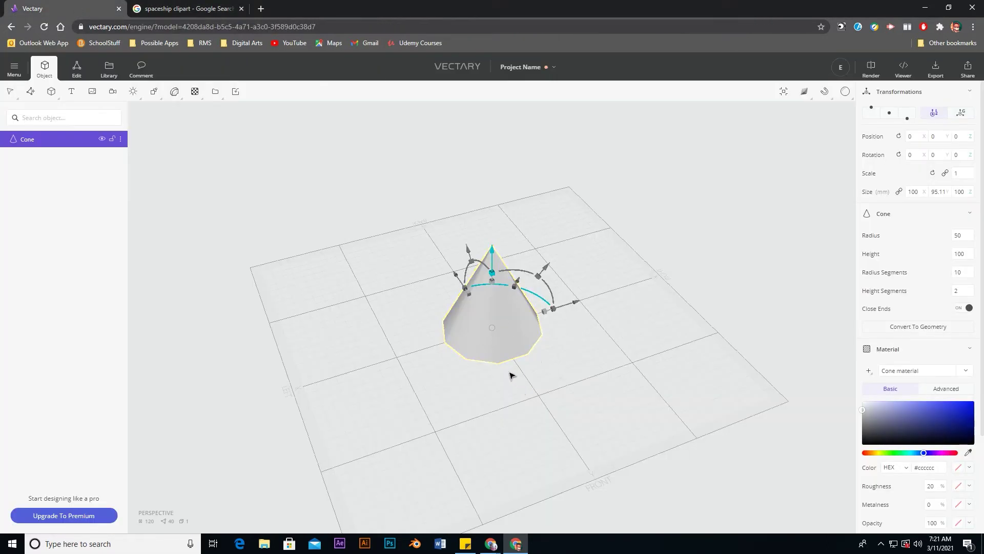
pyautogui.moveTo(497, 364); pyautogui.dragTo(490, 357, button='right')
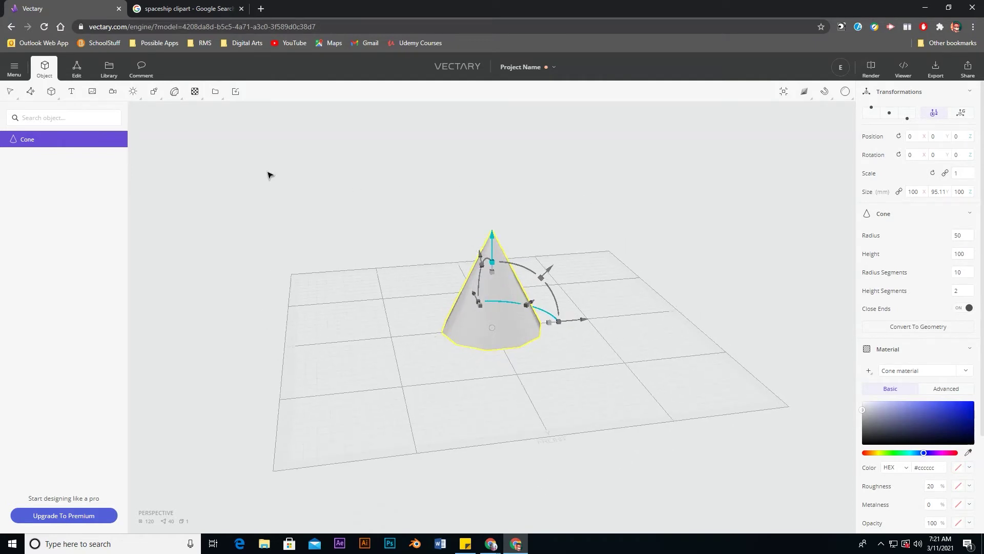
pyautogui.click(175, 9)
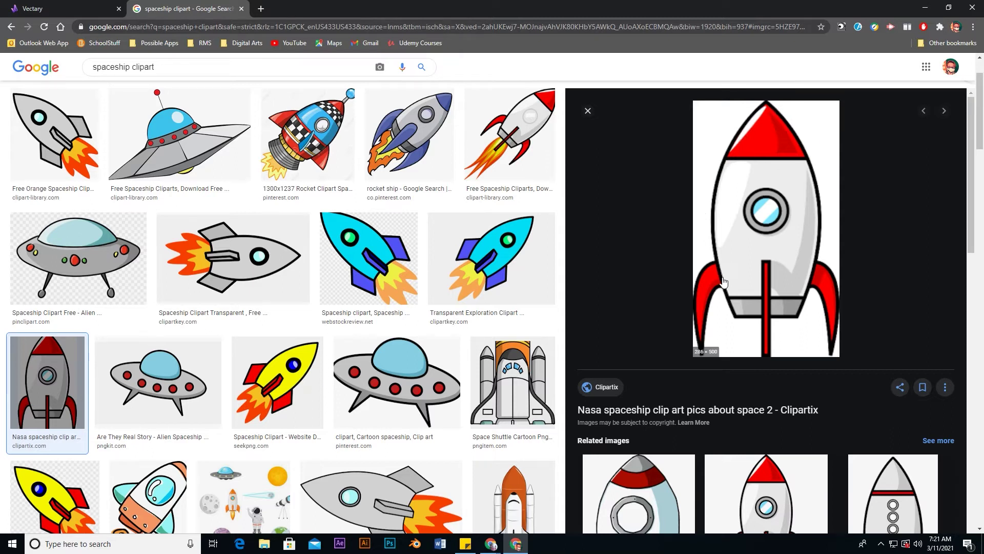
pyautogui.click(55, 10)
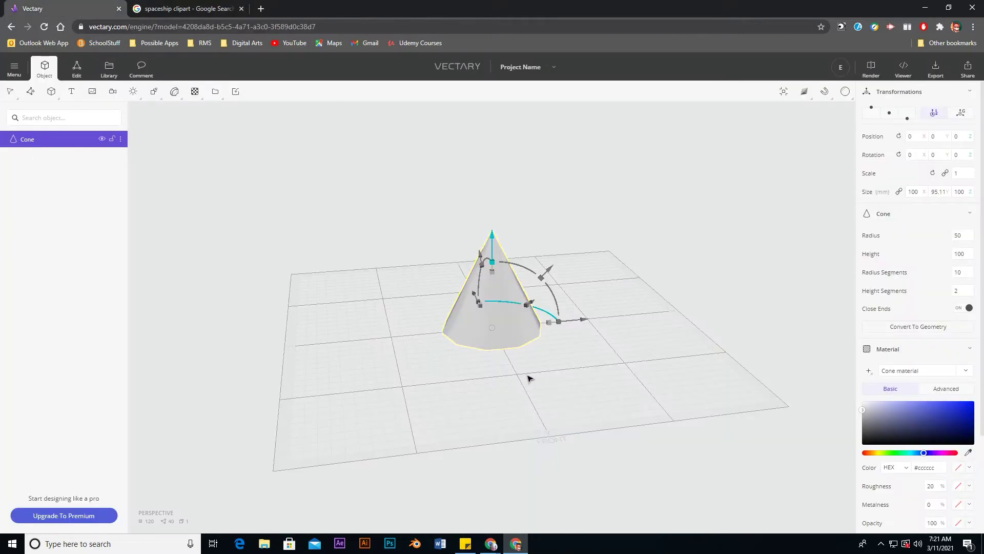
pyautogui.moveTo(525, 398); pyautogui.dragTo(517, 301)
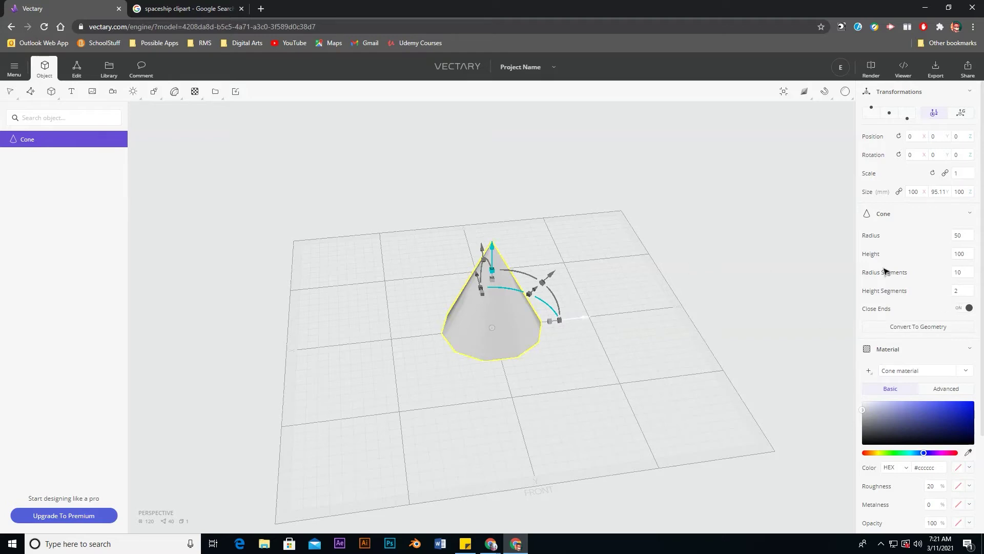
pyautogui.click(963, 274)
pyautogui.press('Return')
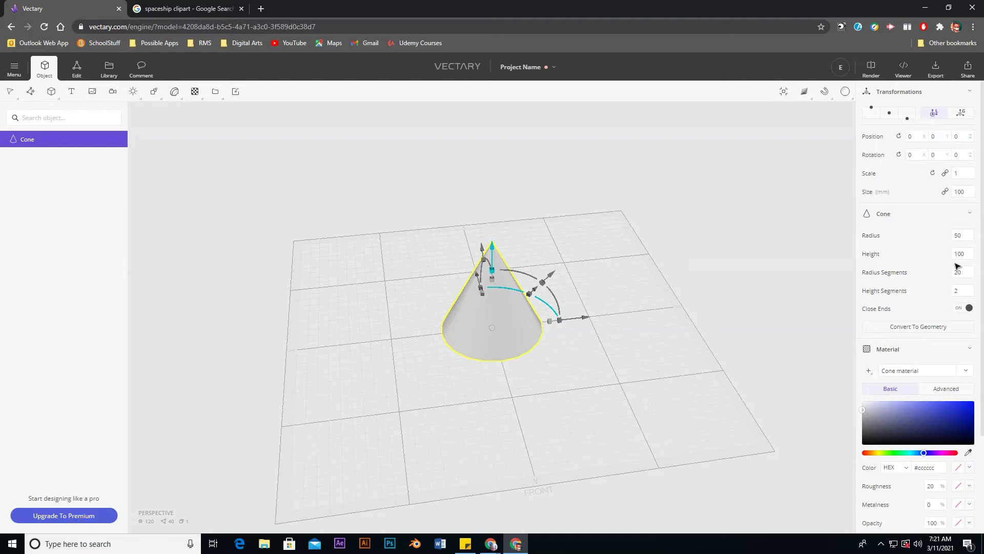
pyautogui.click(962, 273)
pyautogui.click(973, 274)
# Set the cone's height segments to 8.
pyautogui.click(972, 293)
pyautogui.moveTo(492, 296); pyautogui.dragTo(492, 288)
pyautogui.moveTo(965, 292); pyautogui.dragTo(952, 288)
pyautogui.press('Return')
pyautogui.moveTo(961, 291); pyautogui.dragTo(943, 290)
pyautogui.write('8')
pyautogui.press('Return')
# Apply a Stretch deformer to the cone and set its factor to -22% for a rounded nose shape.
pyautogui.click(175, 93)
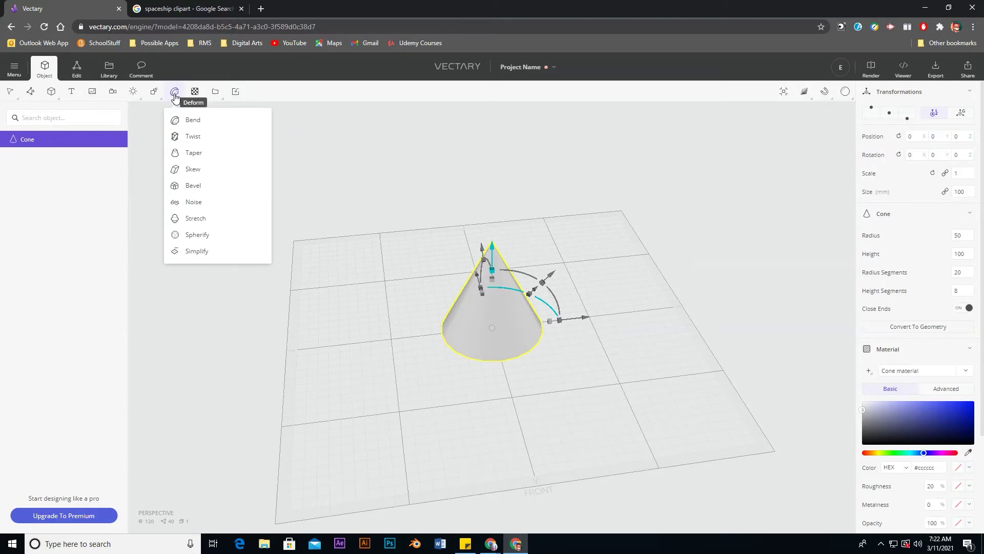
pyautogui.click(195, 219)
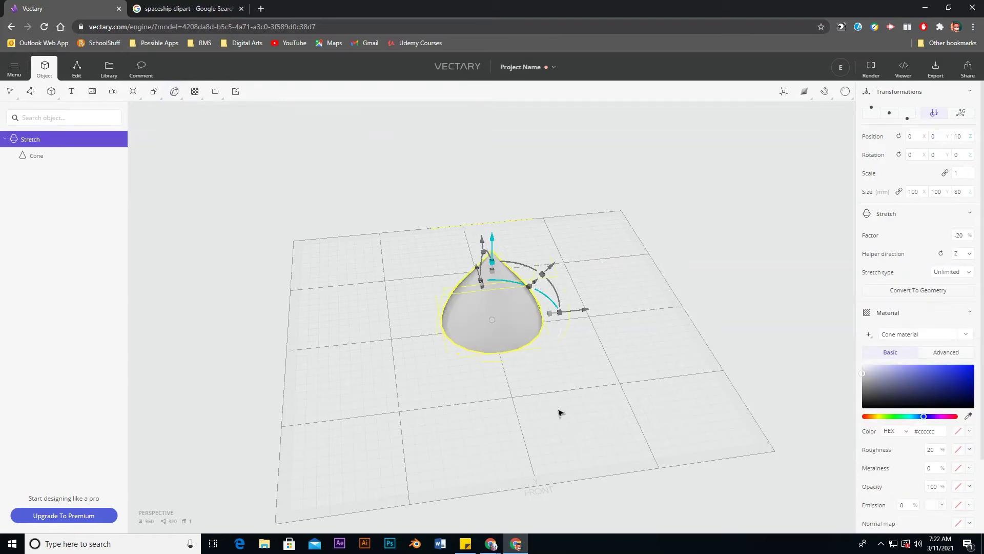
pyautogui.moveTo(528, 367)
pyautogui.mouseDown()
pyautogui.moveTo(513, 335)
pyautogui.moveTo(519, 357)
pyautogui.mouseUp()
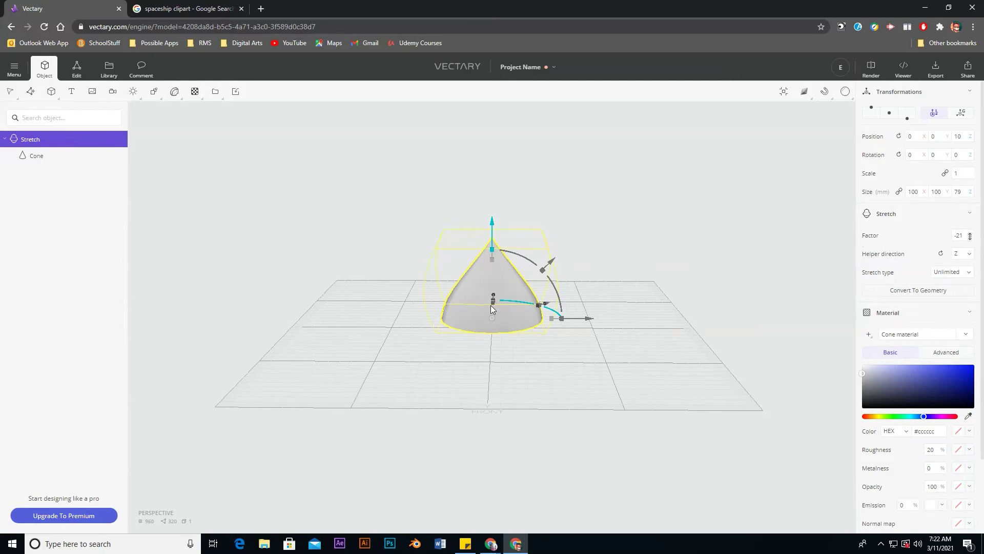
pyautogui.moveTo(967, 236); pyautogui.dragTo(962, 216)
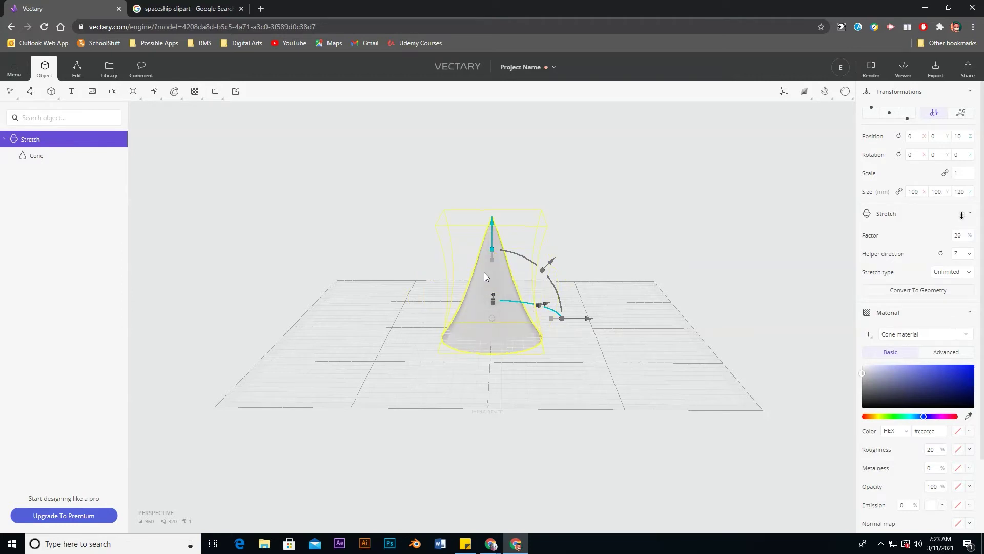
pyautogui.moveTo(962, 215); pyautogui.dragTo(955, 236)
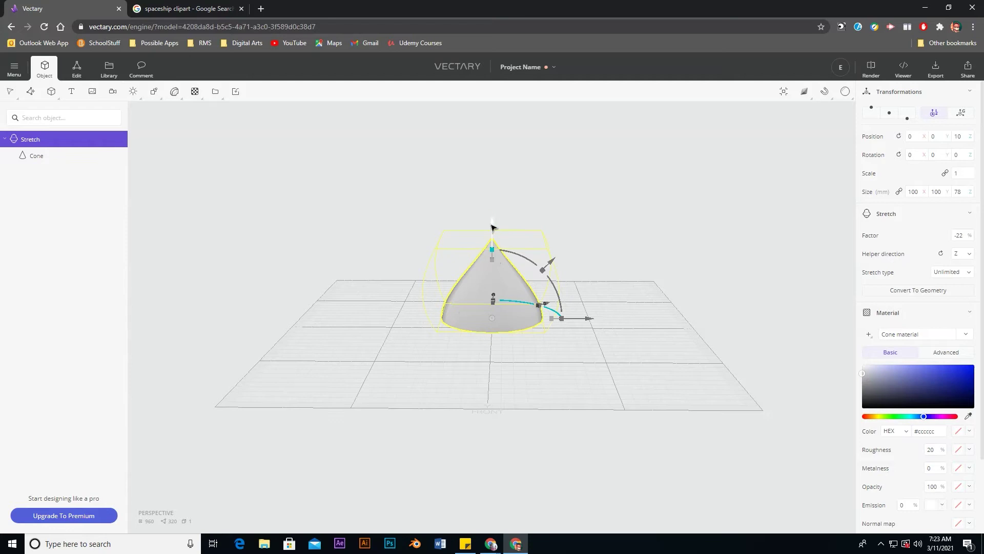
# Raise the stretched cone straight up to about Z 148 and compare it with the reference rocket's nose.
pyautogui.moveTo(491, 227); pyautogui.dragTo(502, 73)
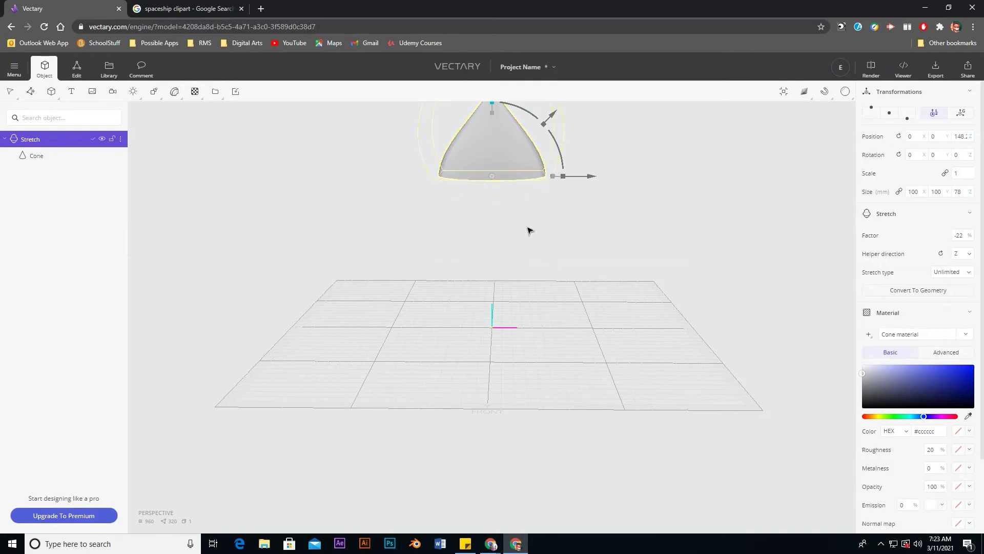
pyautogui.click(205, 9)
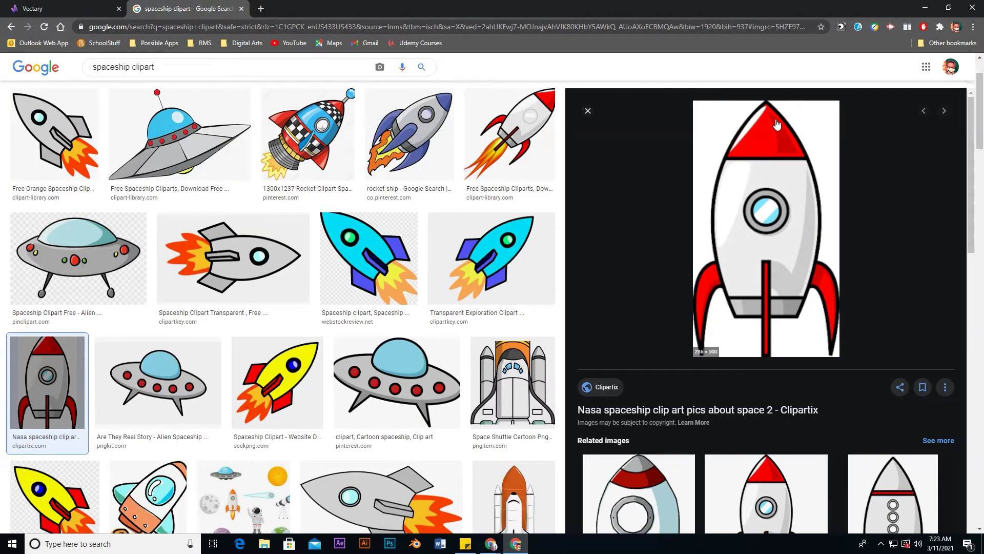
pyautogui.click(80, 8)
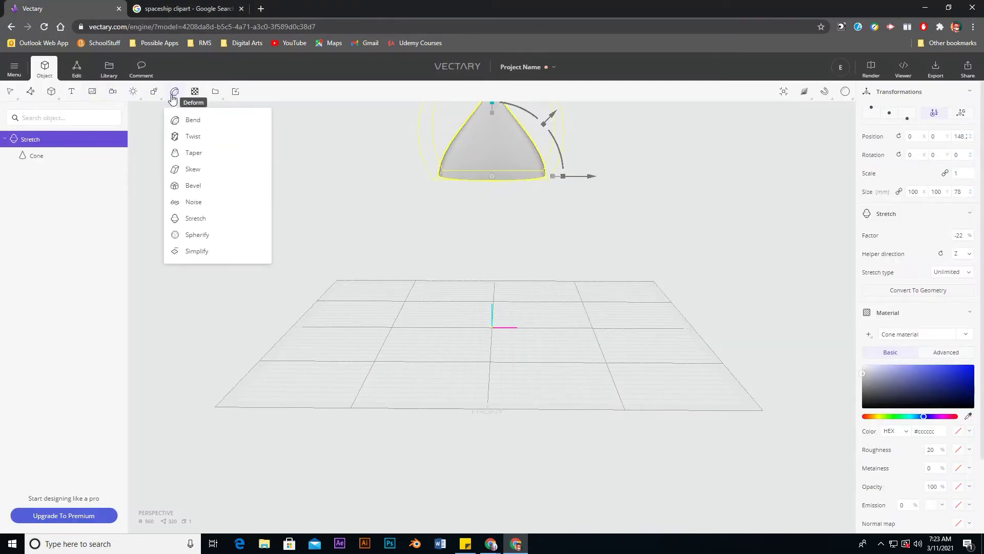
# Add a cylinder beneath the nose cone and set its radius segments to 20.
pyautogui.moveTo(51, 92)
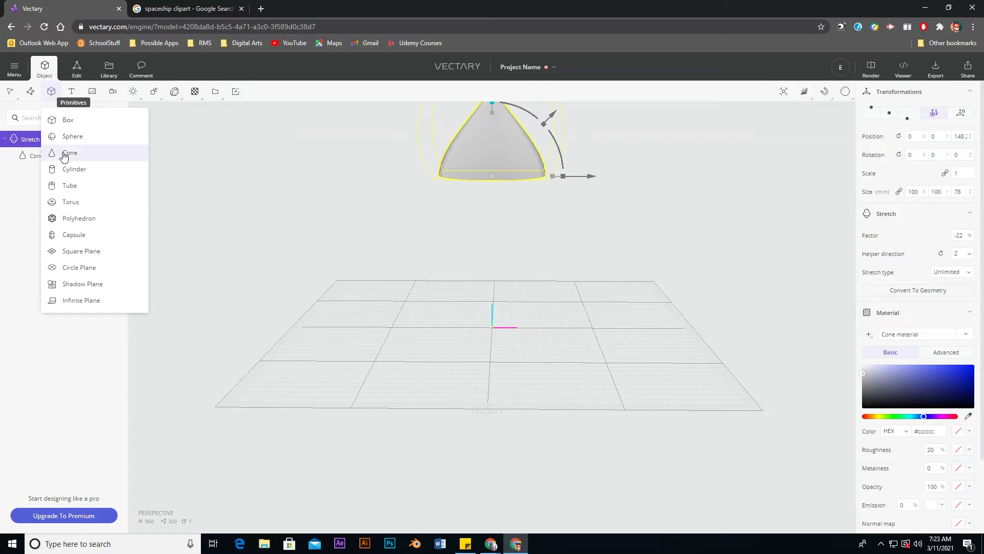
pyautogui.click(66, 170)
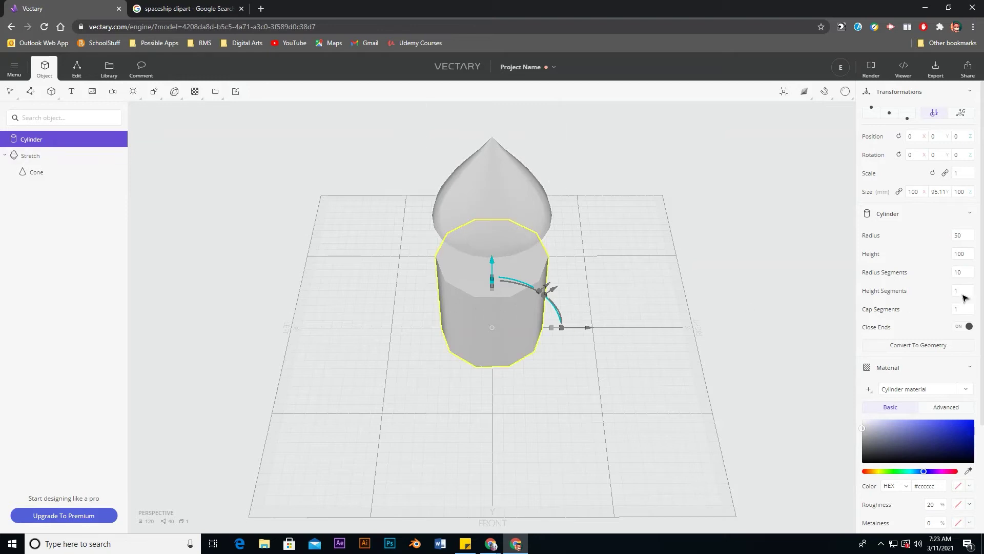
pyautogui.doubleClick(957, 272)
pyautogui.write('2')
pyautogui.press('Return')
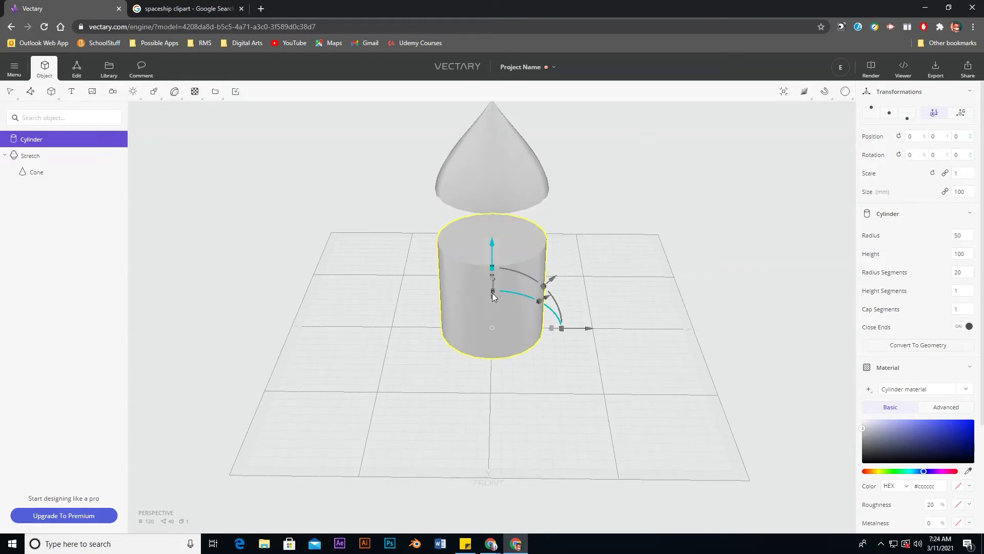
# Set the cylinder's height segments to 8 and scale it vertically to about 186 mm tall.
pyautogui.press('w')
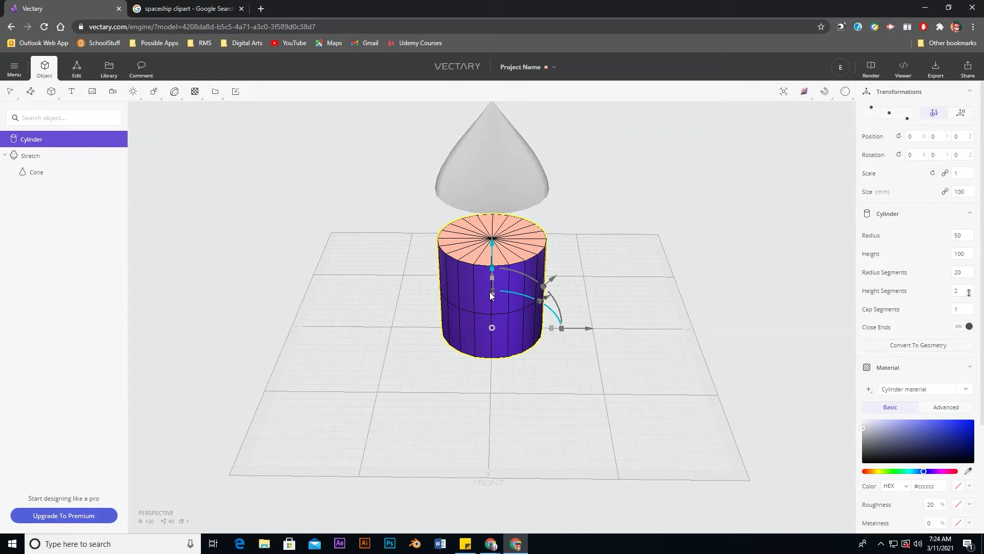
pyautogui.press('Up')
pyautogui.press('Up')
pyautogui.press('Up')
pyautogui.press('Up')
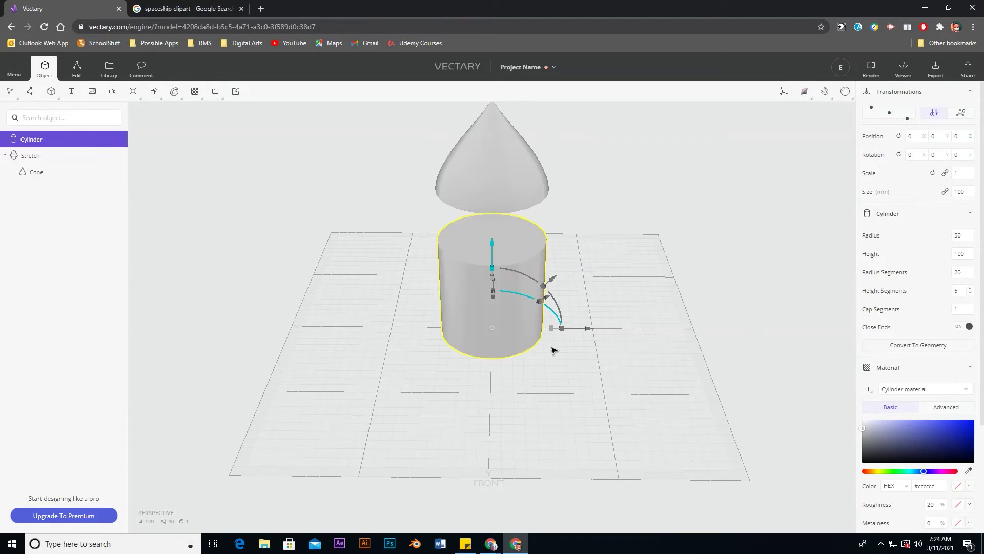
pyautogui.click(960, 291)
pyautogui.press('Return')
pyautogui.moveTo(493, 260); pyautogui.dragTo(499, 213)
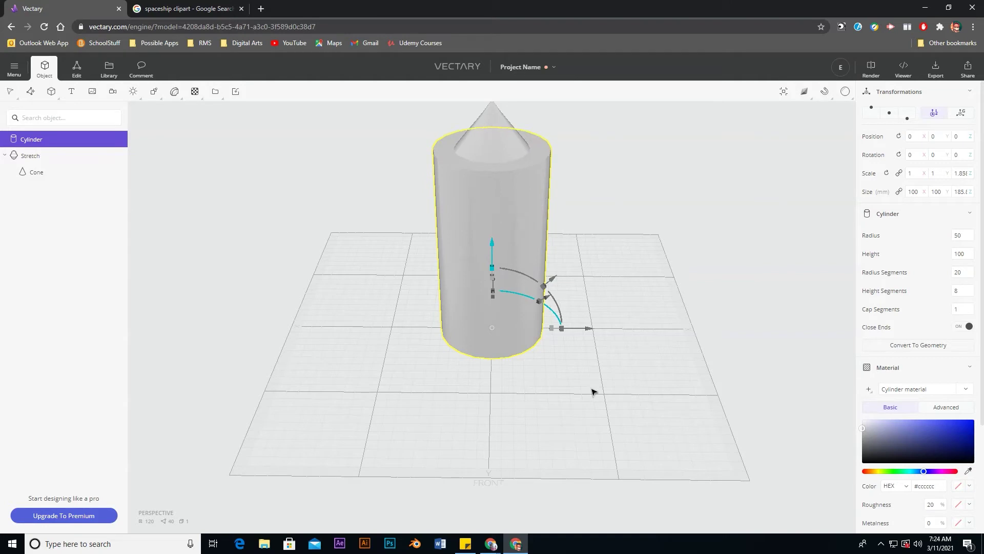
# Apply a Stretch deformer to the cylinder and set its factor to -25% so the rocket body bulges.
pyautogui.click(175, 95)
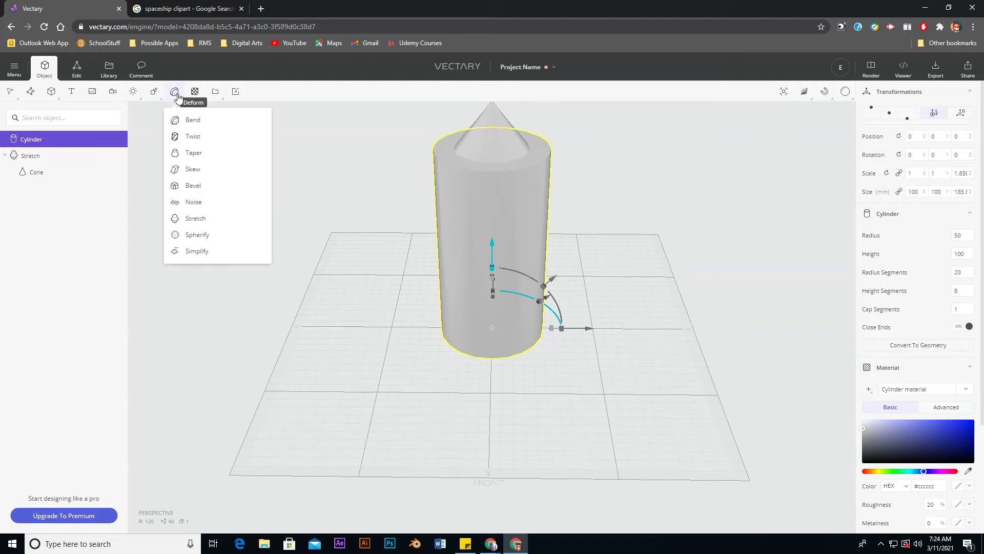
pyautogui.click(199, 225)
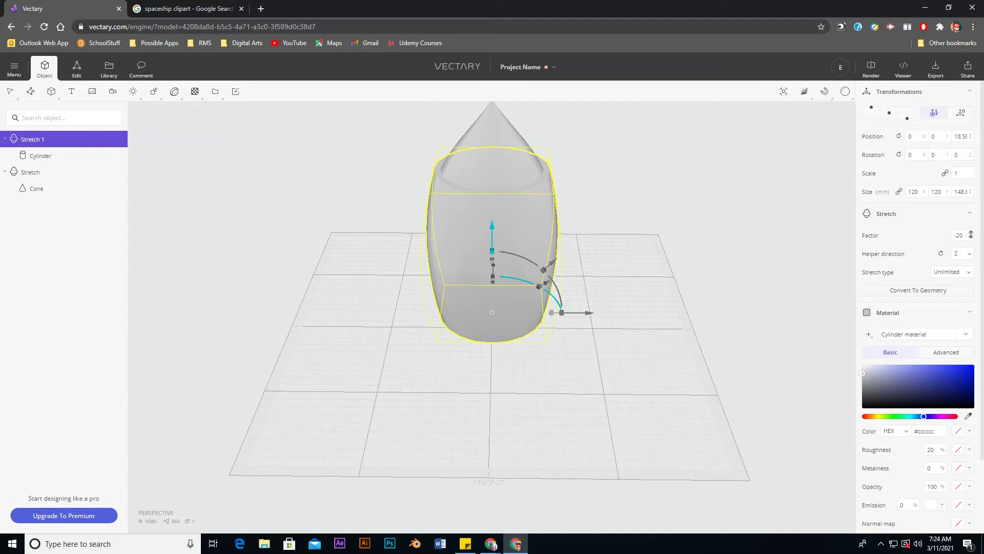
pyautogui.moveTo(972, 237)
pyautogui.mouseDown()
pyautogui.moveTo(967, 204)
pyautogui.moveTo(969, 236)
pyautogui.mouseUp()
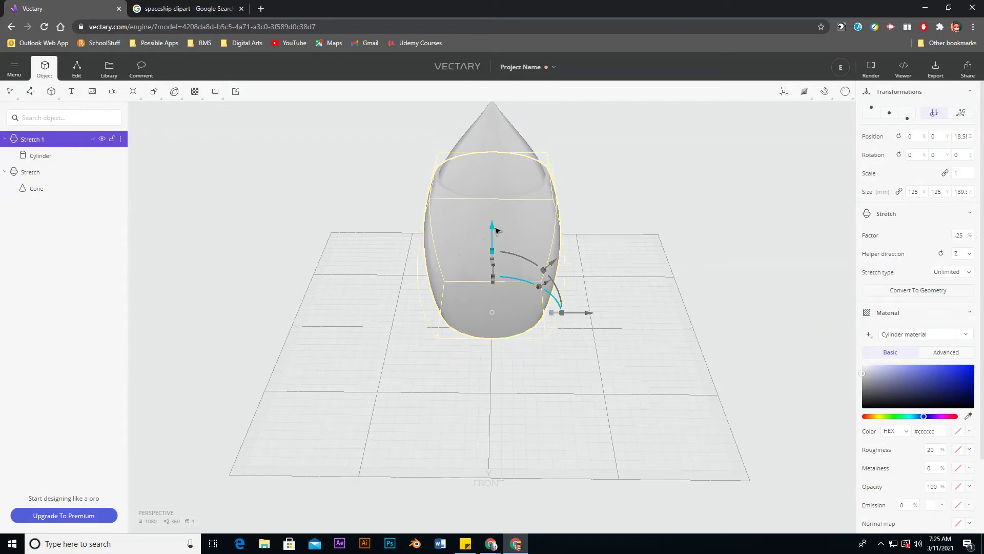
# Lower the stretched cylinder to about Z 11, compare the body with the reference rocket, and clear the selection.
pyautogui.moveTo(491, 235); pyautogui.dragTo(492, 237)
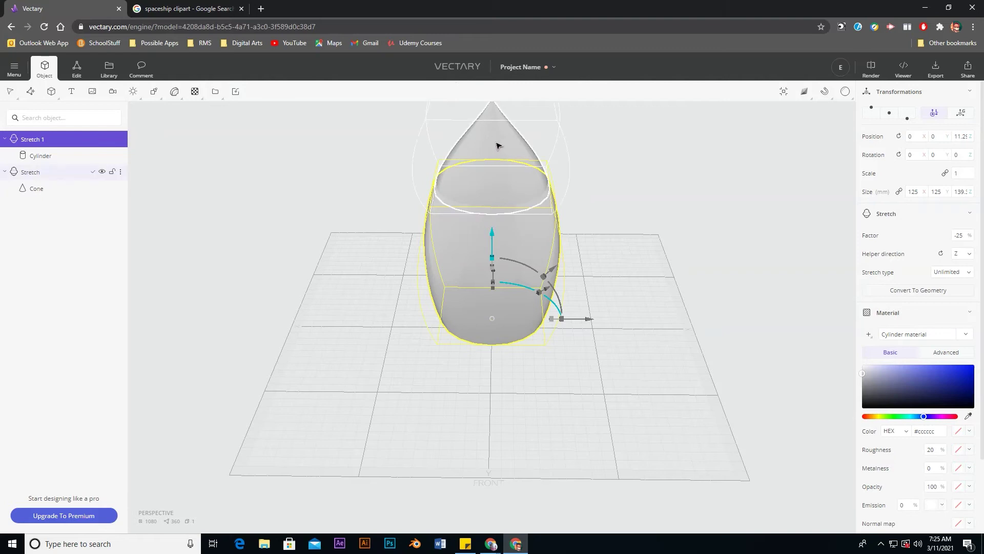
pyautogui.click(153, 10)
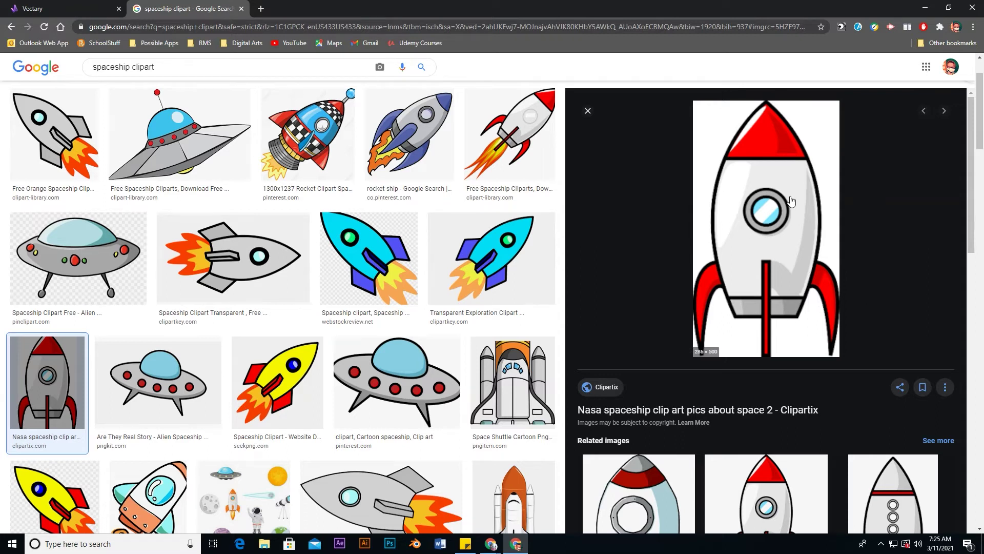
pyautogui.hotkey('ctrl', 'Tab')
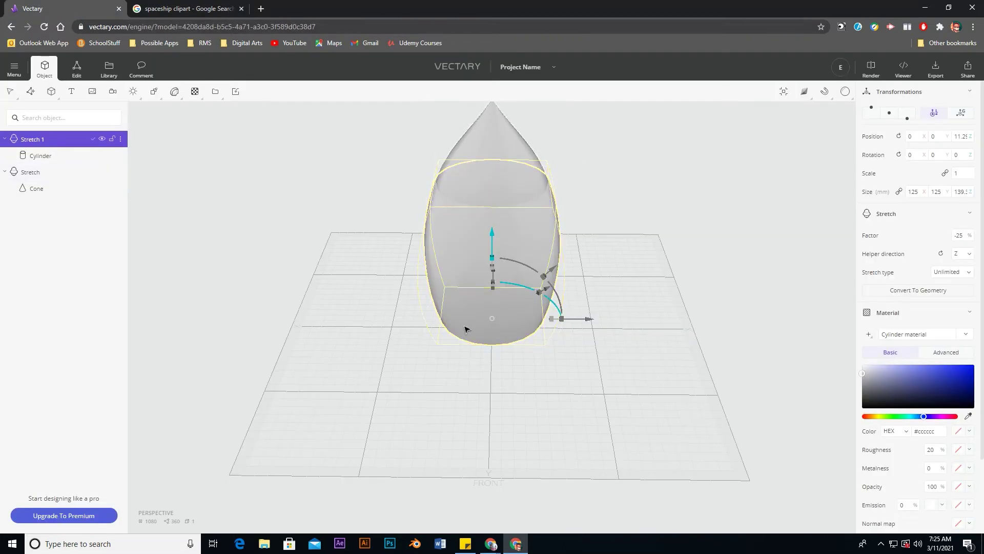
pyautogui.click(650, 181)
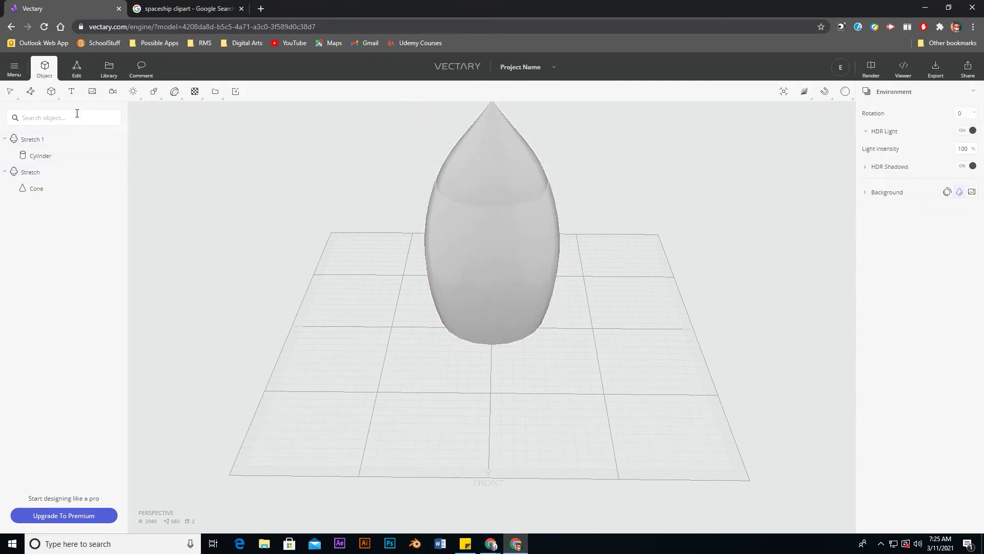
# Add another cylinder, lower it to about Z -18.4 beneath the rocket body, and set its radius segments to 20.
pyautogui.click(57, 100)
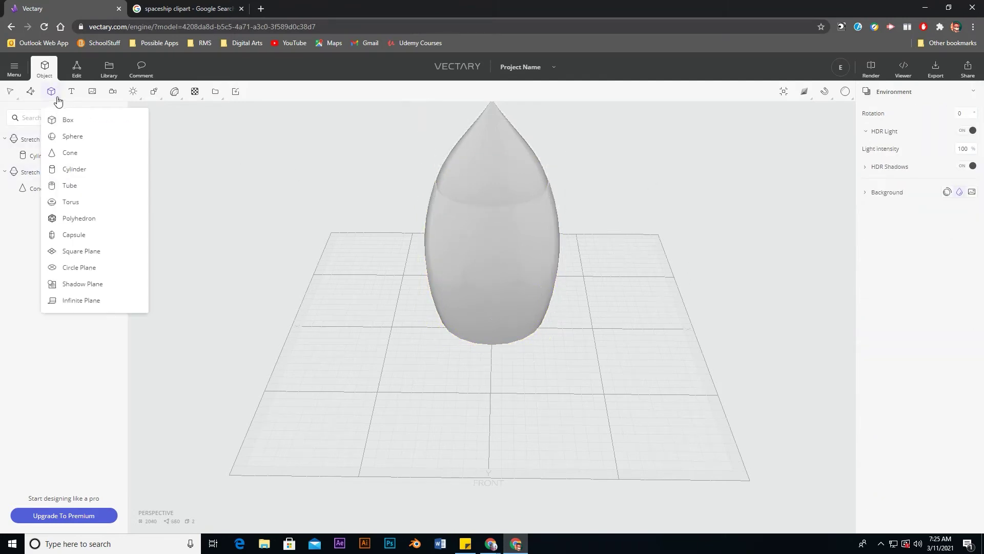
pyautogui.click(70, 172)
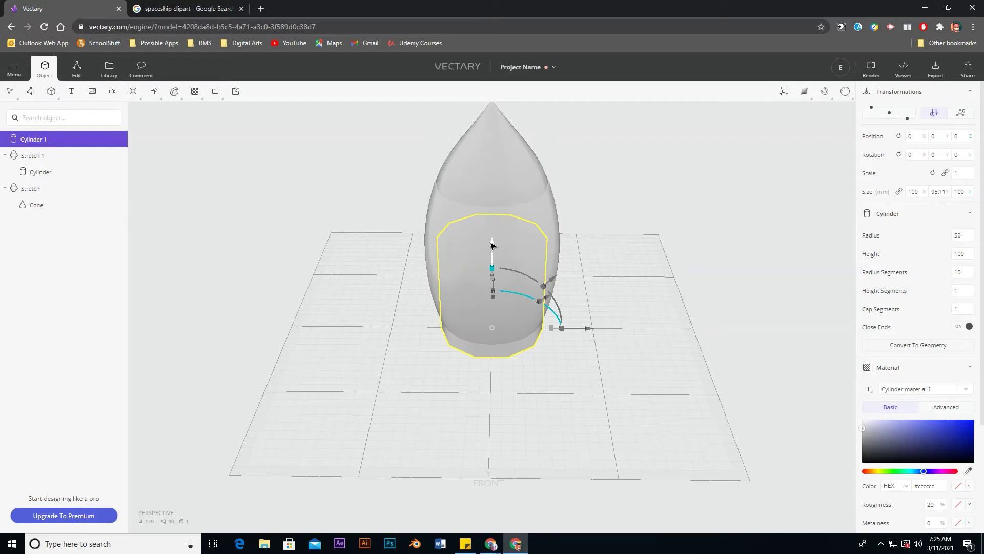
pyautogui.moveTo(491, 259); pyautogui.dragTo(491, 262)
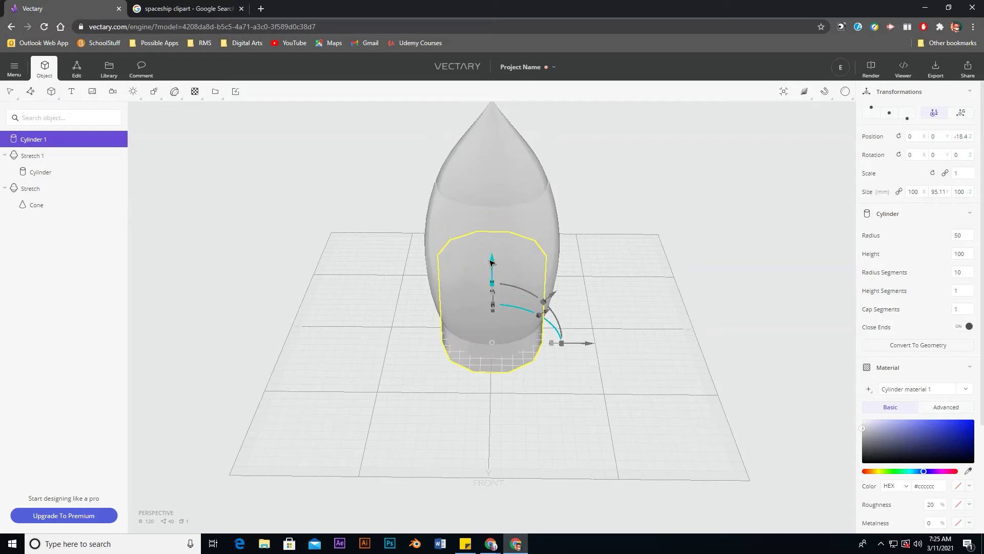
pyautogui.doubleClick(964, 273)
pyautogui.write('20')
pyautogui.press('Return')
pyautogui.moveTo(528, 412); pyautogui.dragTo(530, 396, button='right')
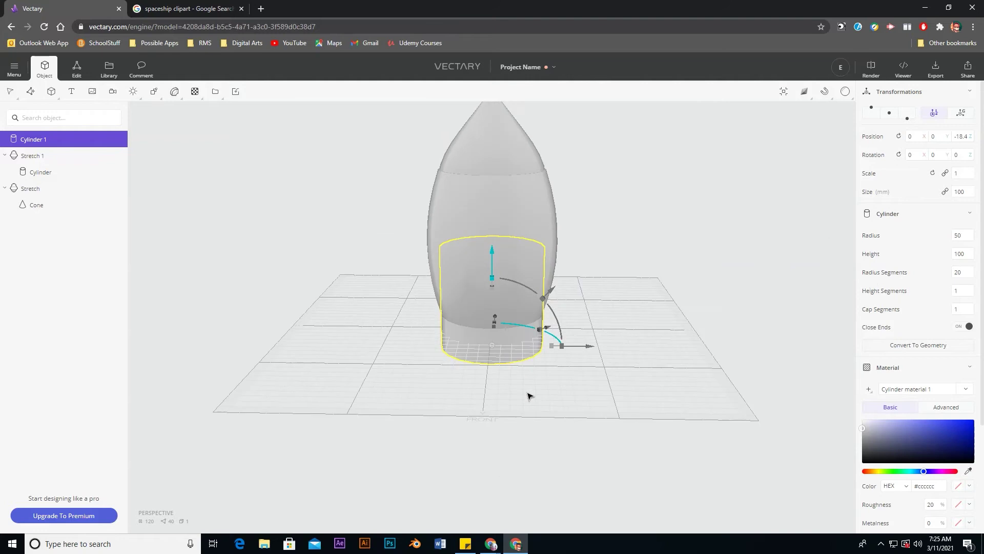
# Apply a Taper deformer to the new lower cylinder and set its strength to 70%.
pyautogui.click(171, 100)
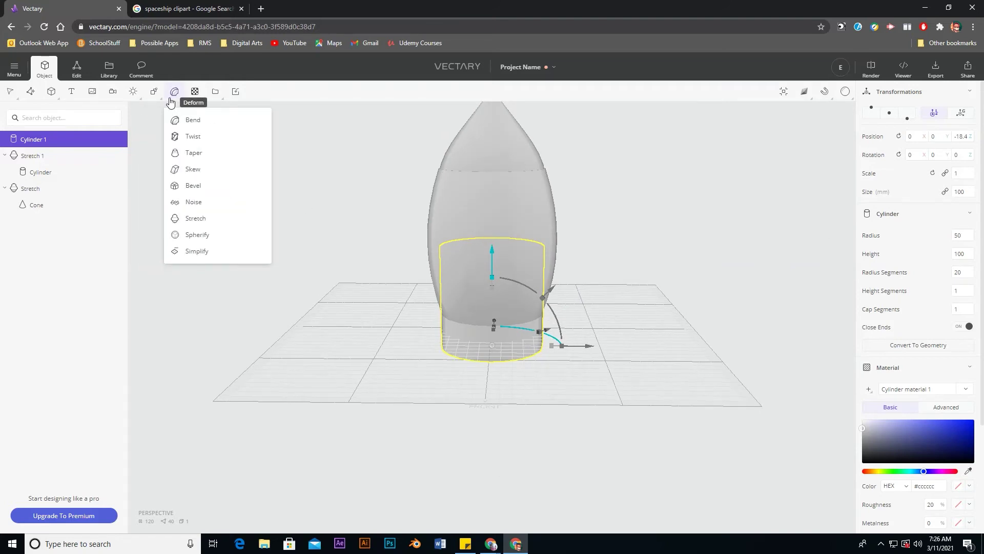
pyautogui.click(191, 153)
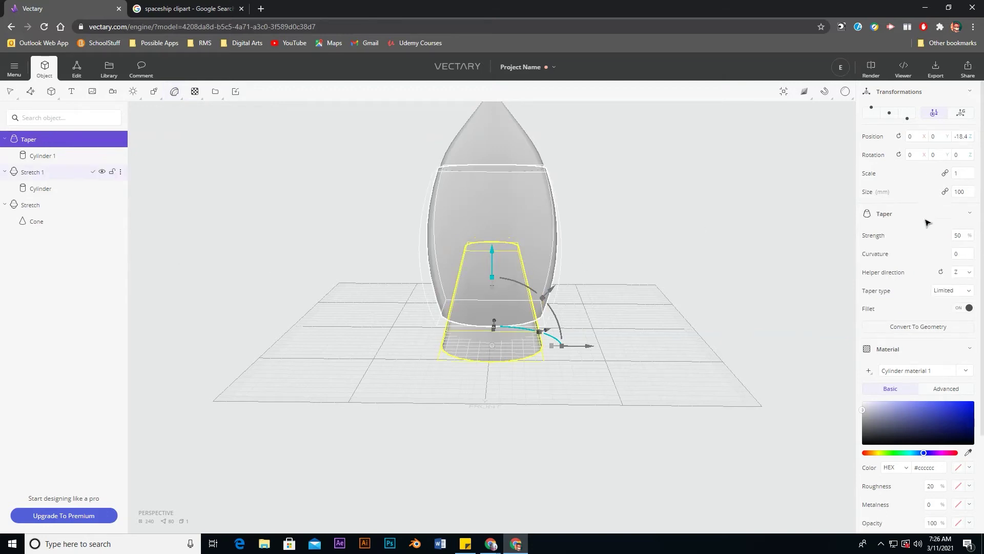
pyautogui.moveTo(972, 235); pyautogui.dragTo(965, 229)
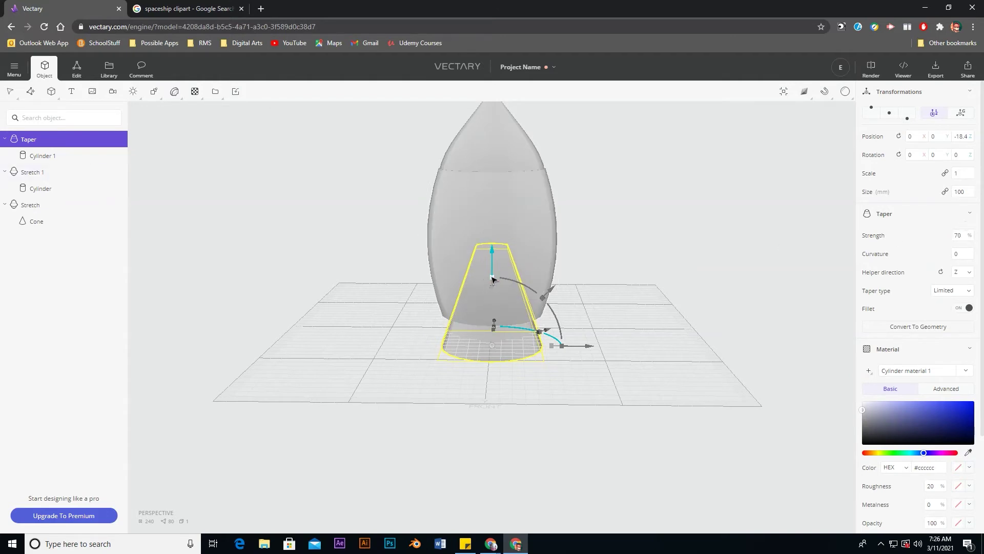
# Scale the tapered cylinder to about 87.6 × 87.6 × 54.7 mm and raise it to about Z -15.8.
pyautogui.moveTo(491, 285); pyautogui.dragTo(389, 349)
pyautogui.moveTo(395, 354); pyautogui.dragTo(376, 352, button='right')
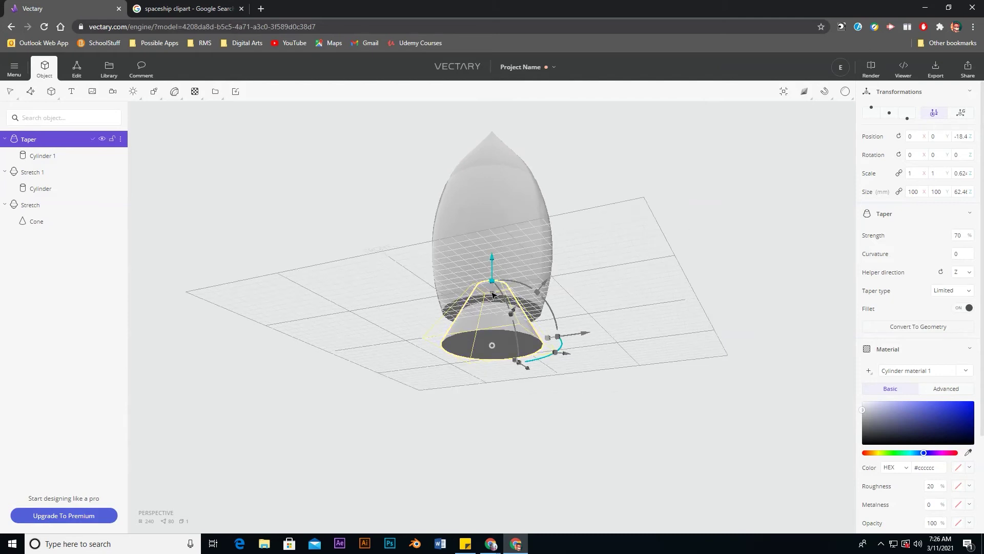
pyautogui.moveTo(490, 298); pyautogui.dragTo(488, 302)
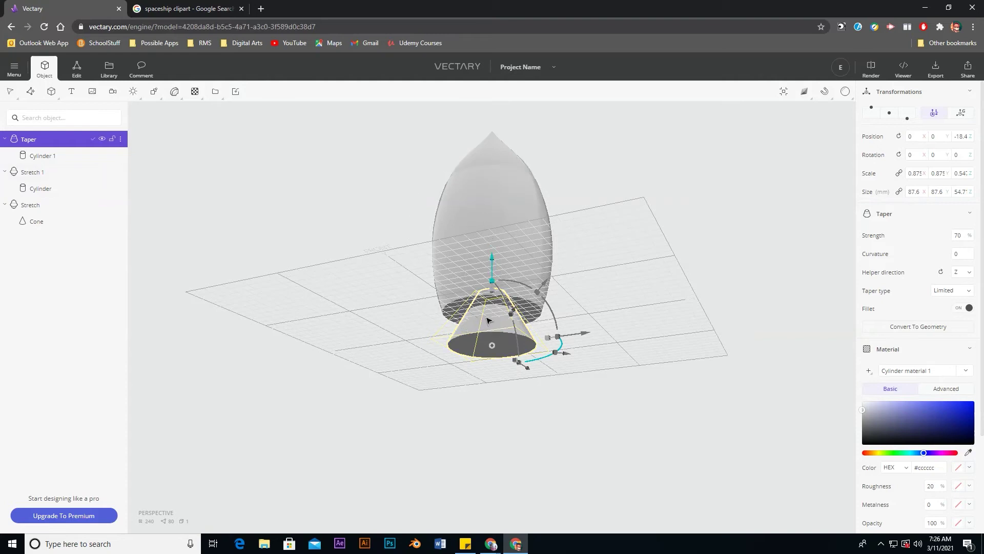
pyautogui.moveTo(457, 417); pyautogui.dragTo(400, 358)
pyautogui.click(51, 91)
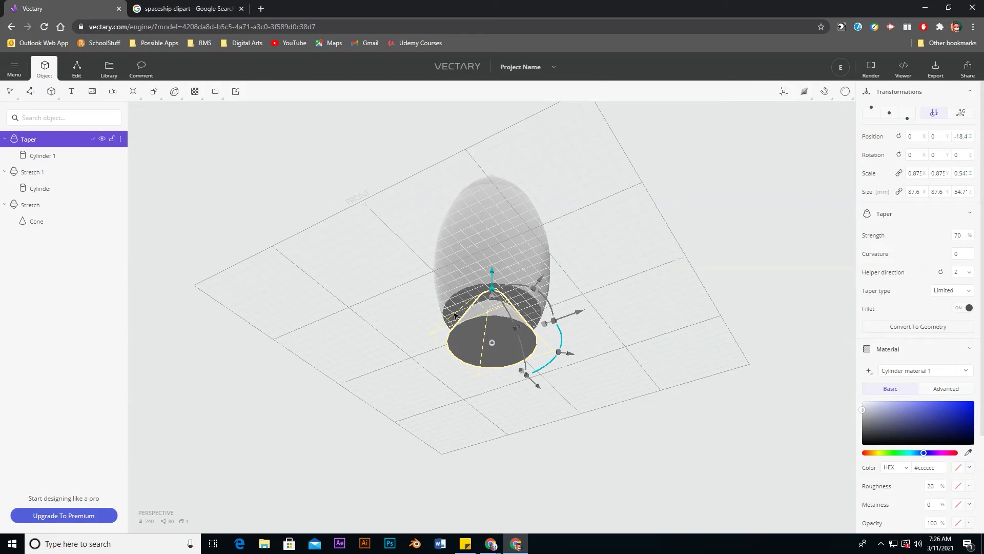
pyautogui.moveTo(453, 299); pyautogui.dragTo(461, 348)
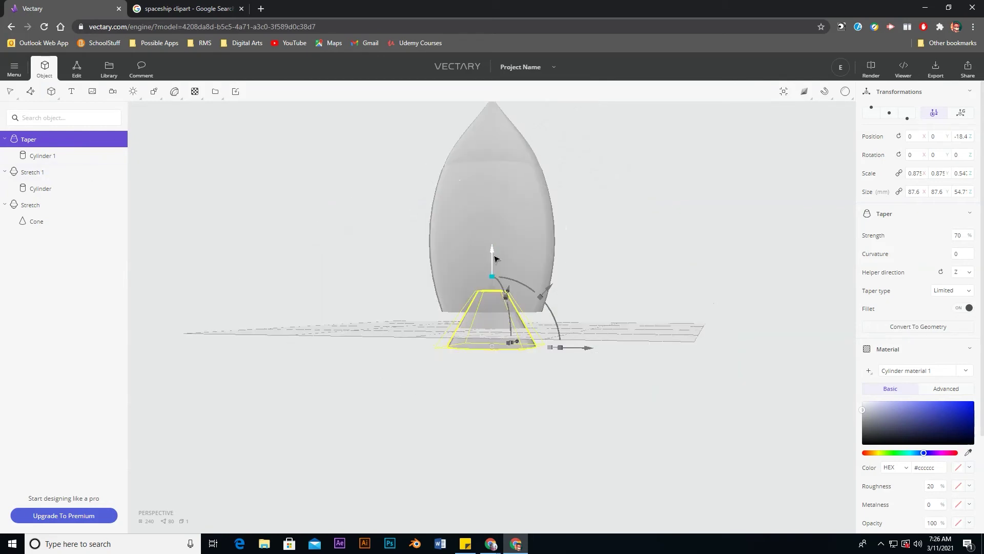
pyautogui.moveTo(492, 264); pyautogui.dragTo(492, 260)
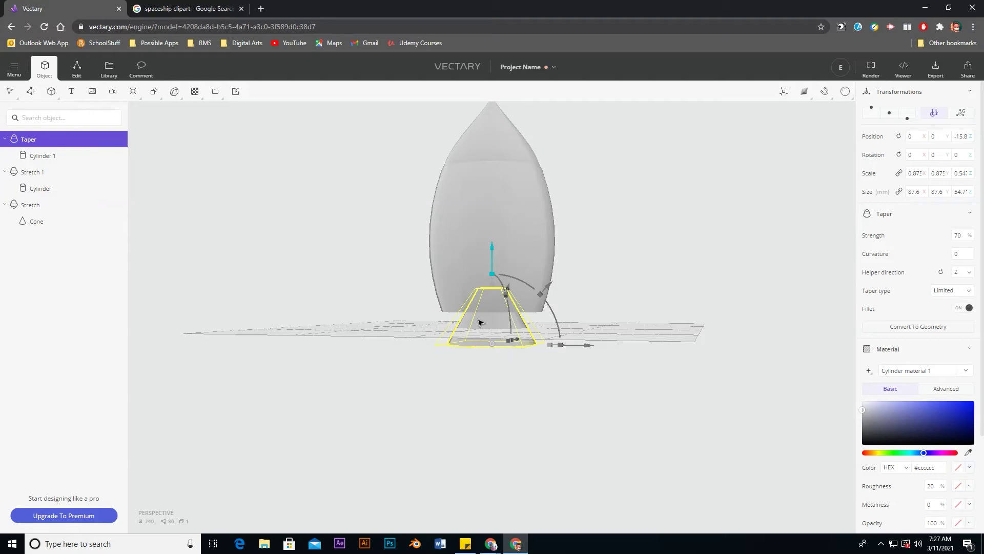
# Add a third cylinder at the rocket's base and set its radius segments to 20.
pyautogui.click(50, 95)
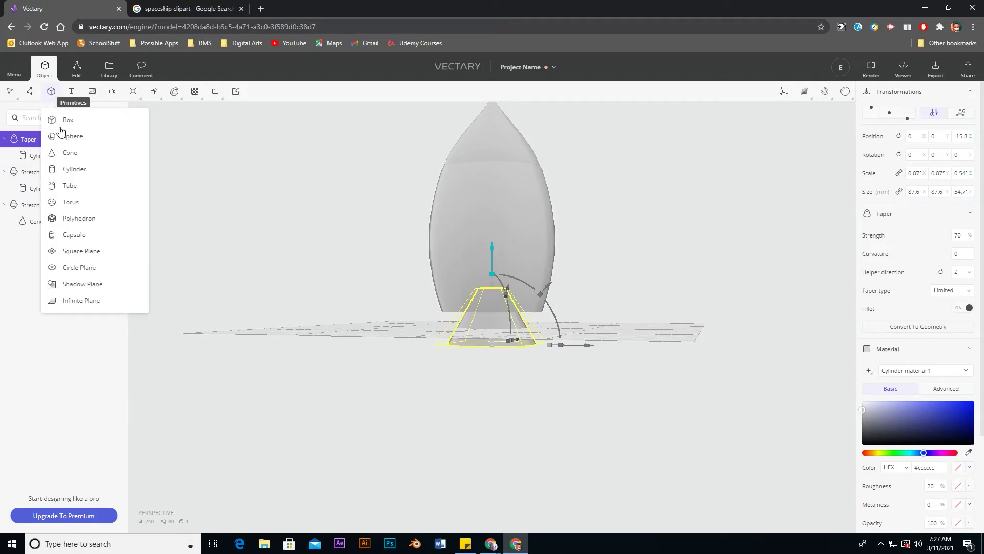
pyautogui.click(71, 175)
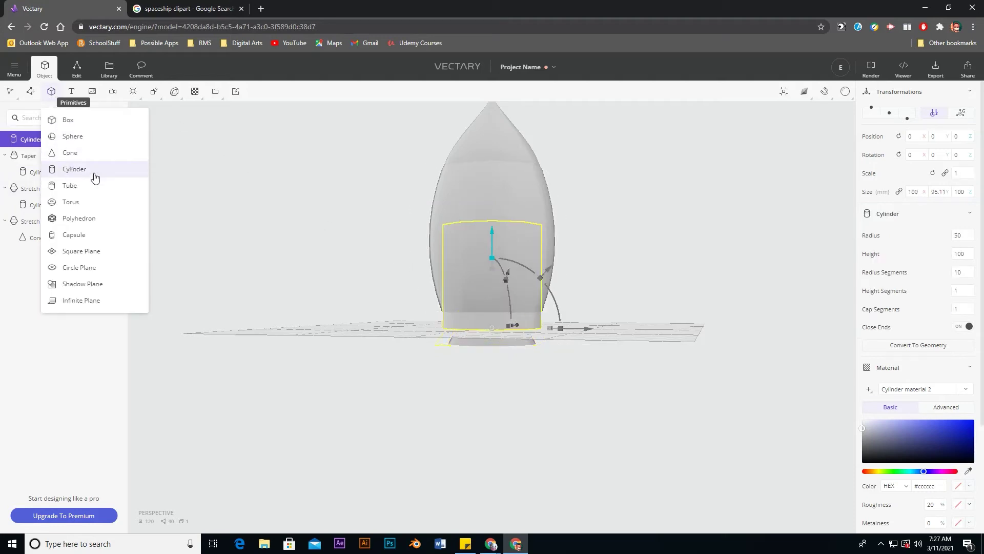
pyautogui.doubleClick(963, 274)
pyautogui.write('2')
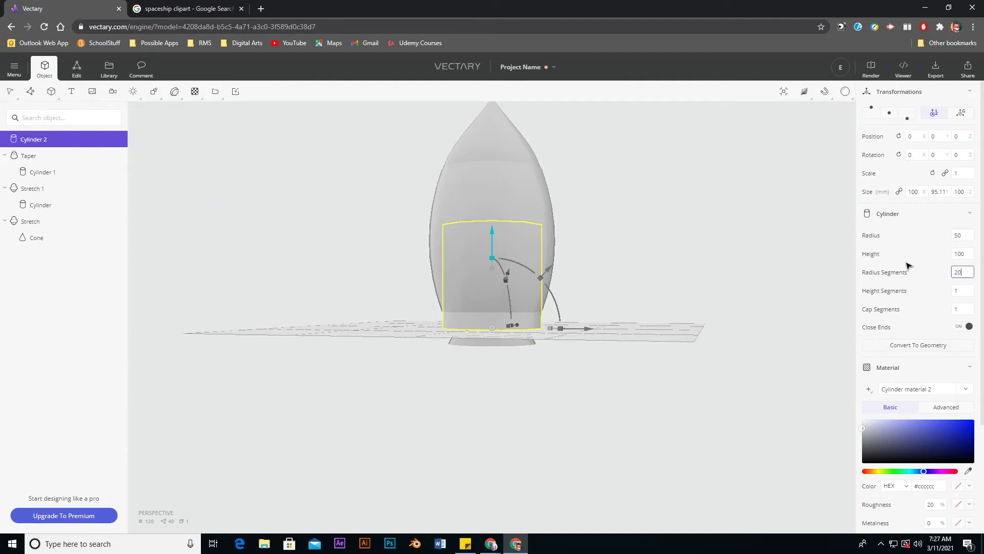
pyautogui.press('Return')
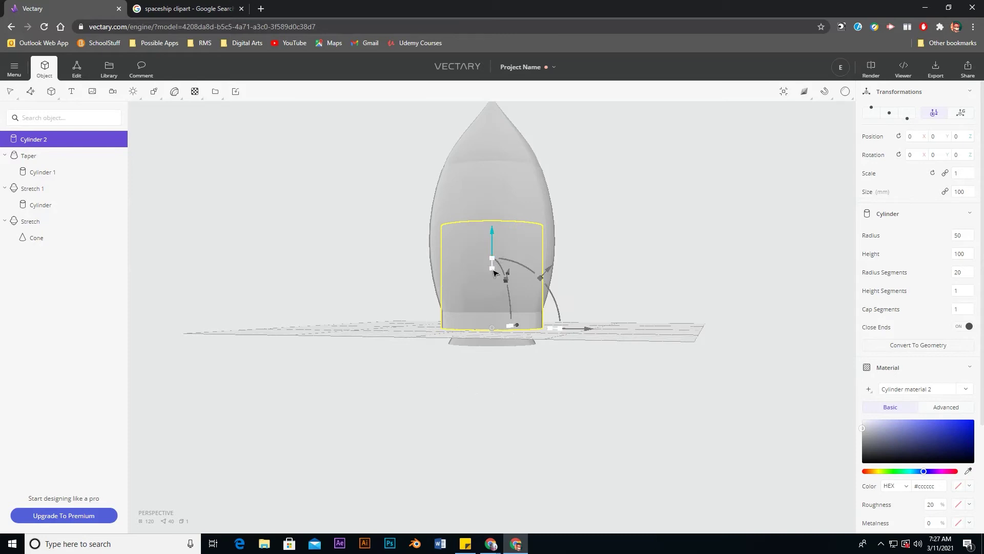
# Scale the third cylinder to about 83.3 × 83.3 × 33.3 mm, raise it to about Z 6, and clear the selection.
pyautogui.moveTo(491, 275); pyautogui.dragTo(518, 315)
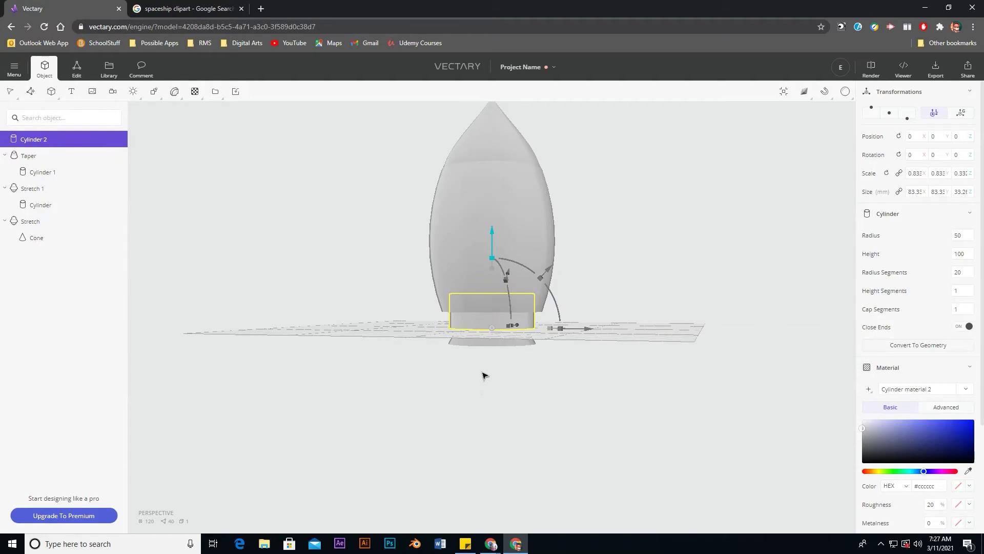
pyautogui.moveTo(503, 359); pyautogui.dragTo(736, 408)
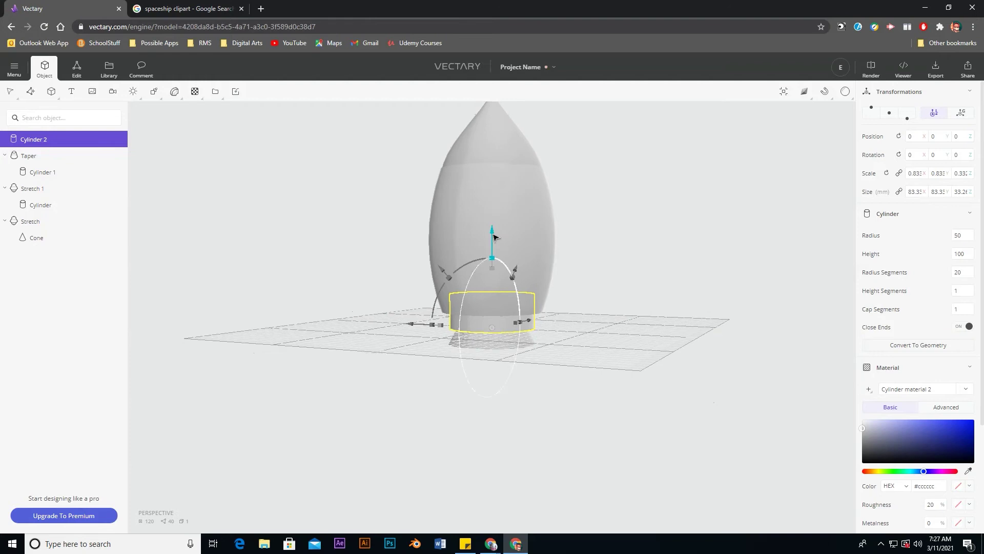
pyautogui.moveTo(492, 234); pyautogui.dragTo(493, 228)
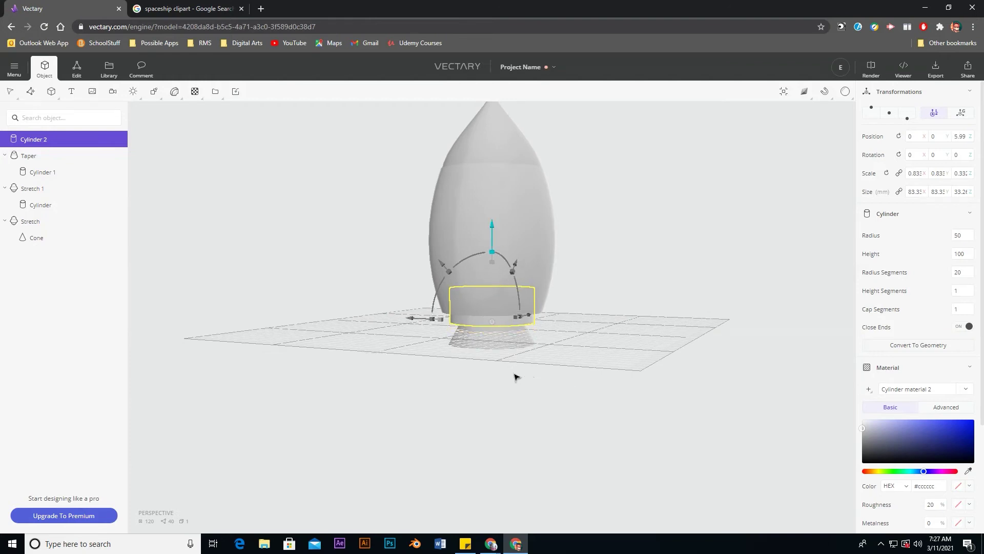
pyautogui.moveTo(461, 374); pyautogui.dragTo(403, 392)
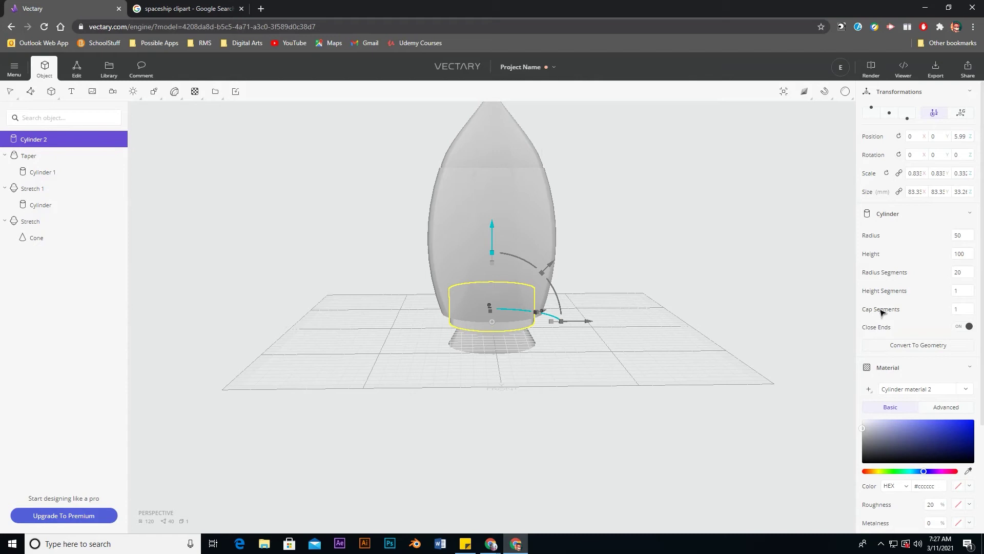
pyautogui.click(601, 279)
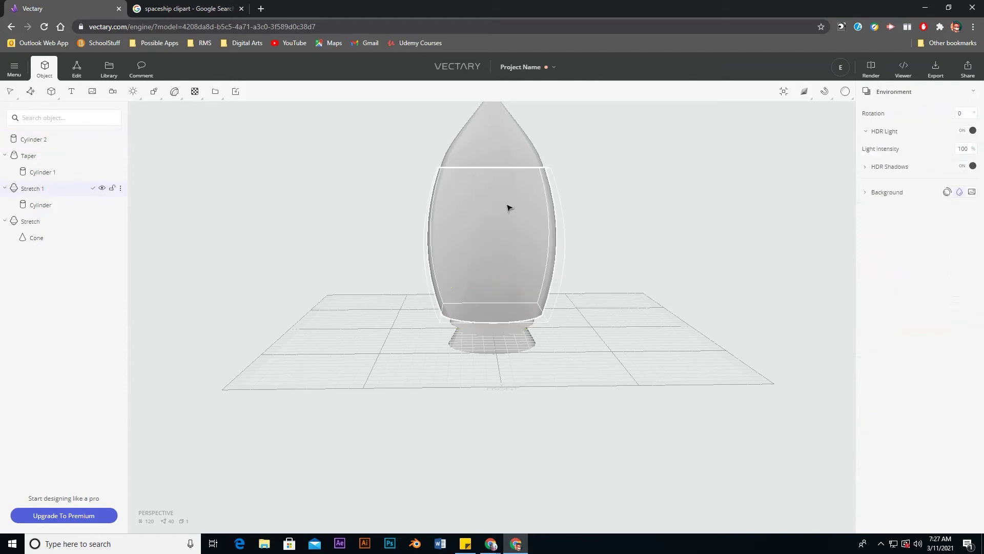
pyautogui.click(465, 242)
pyautogui.click(433, 345)
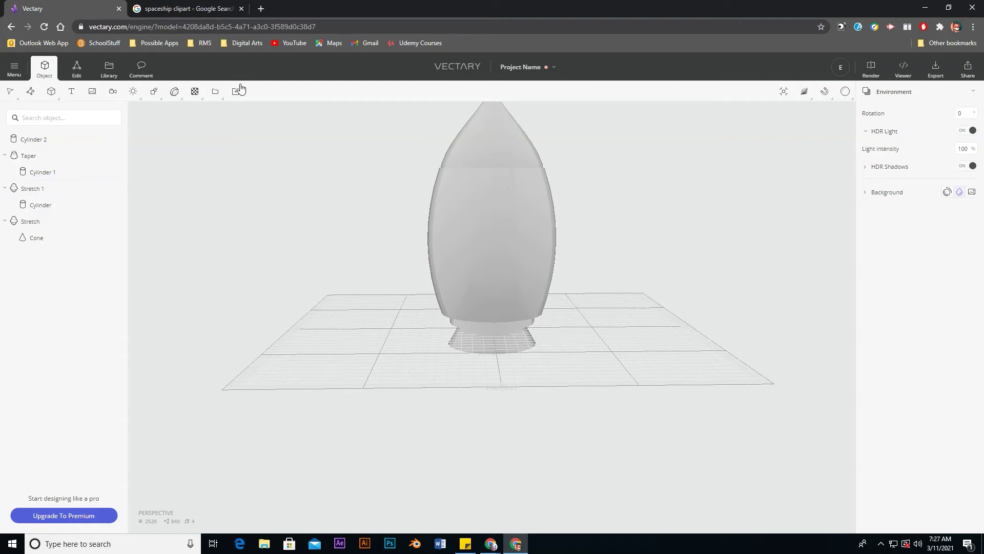
pyautogui.click(177, 96)
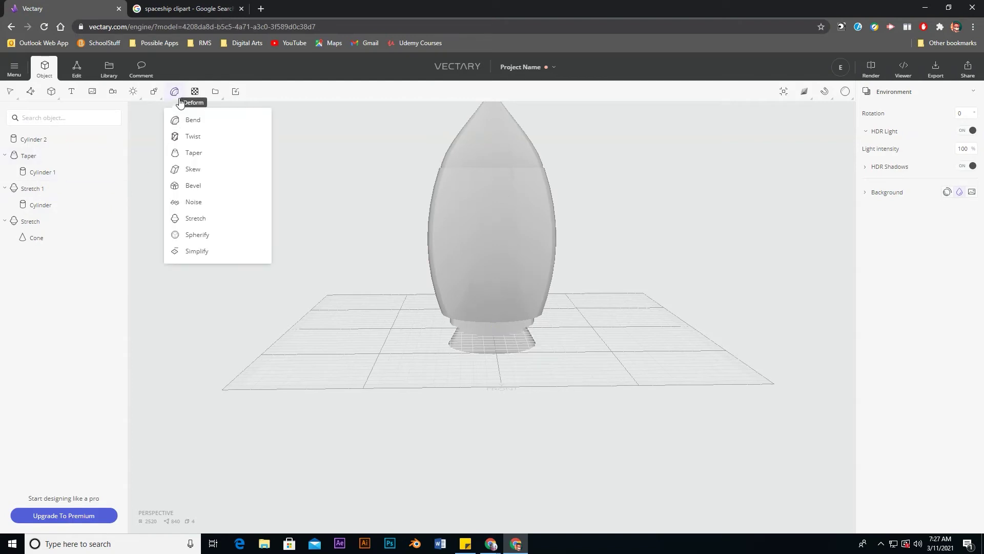
pyautogui.click(46, 96)
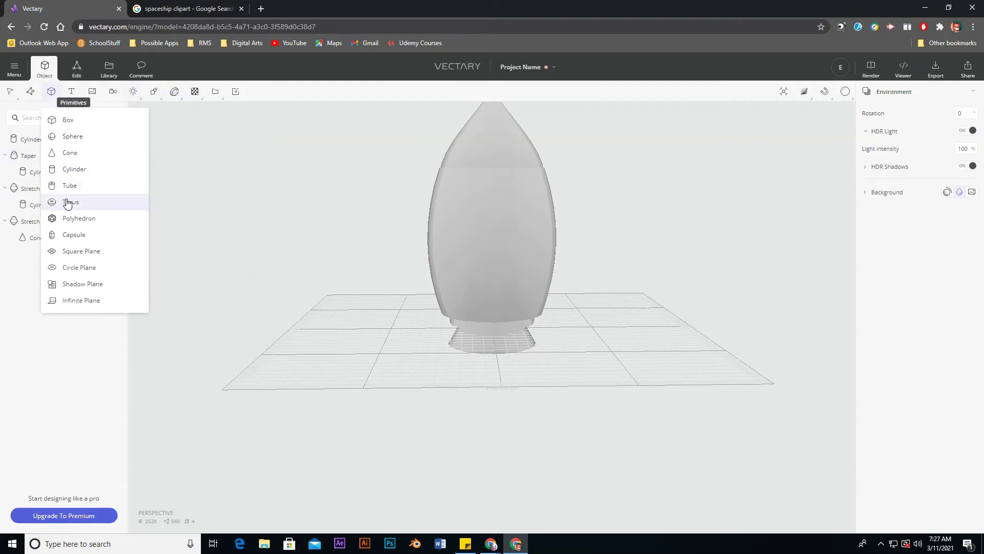
# Check the round window on the reference rocket, and add a torus moved out beside the rocket to about Y -134.
pyautogui.click(198, 8)
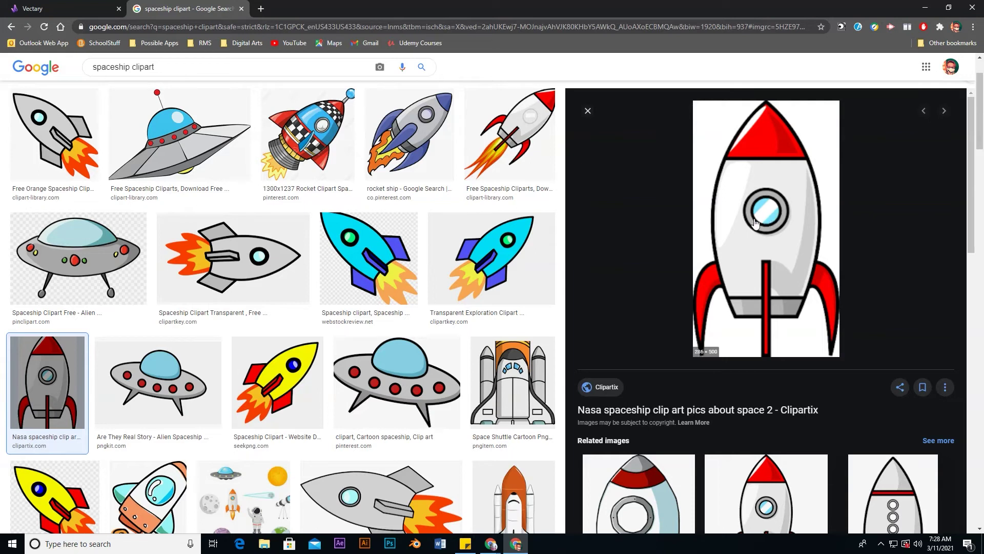
pyautogui.click(50, 9)
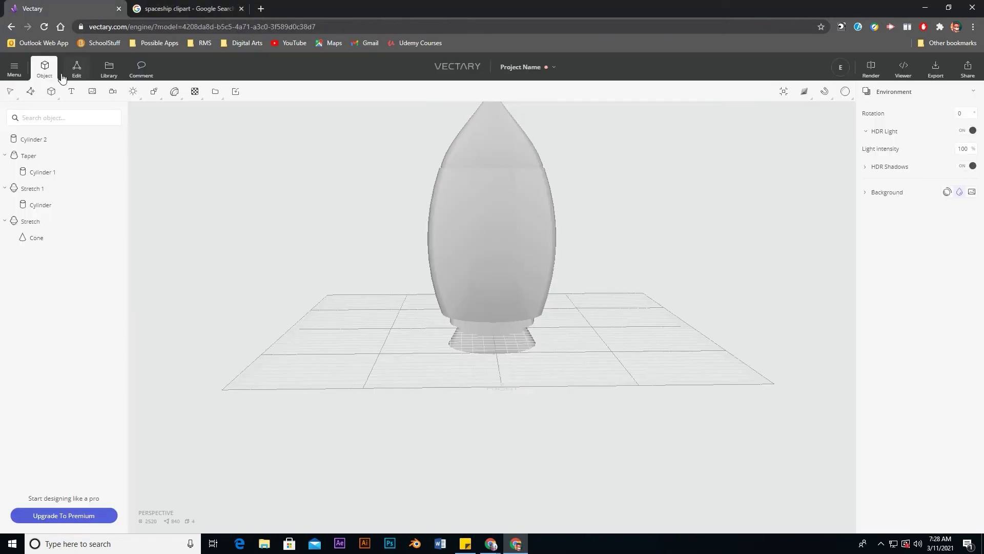
pyautogui.click(51, 94)
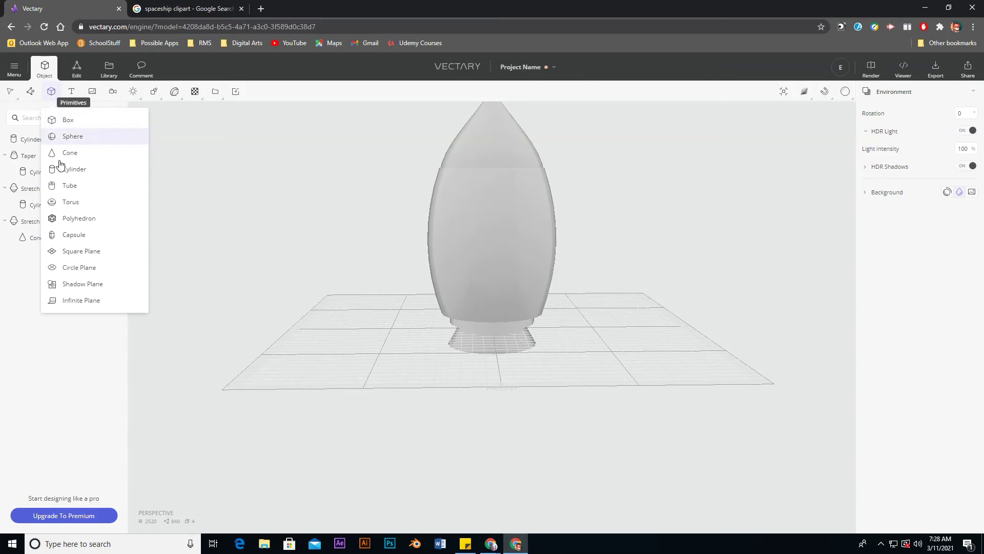
pyautogui.click(67, 201)
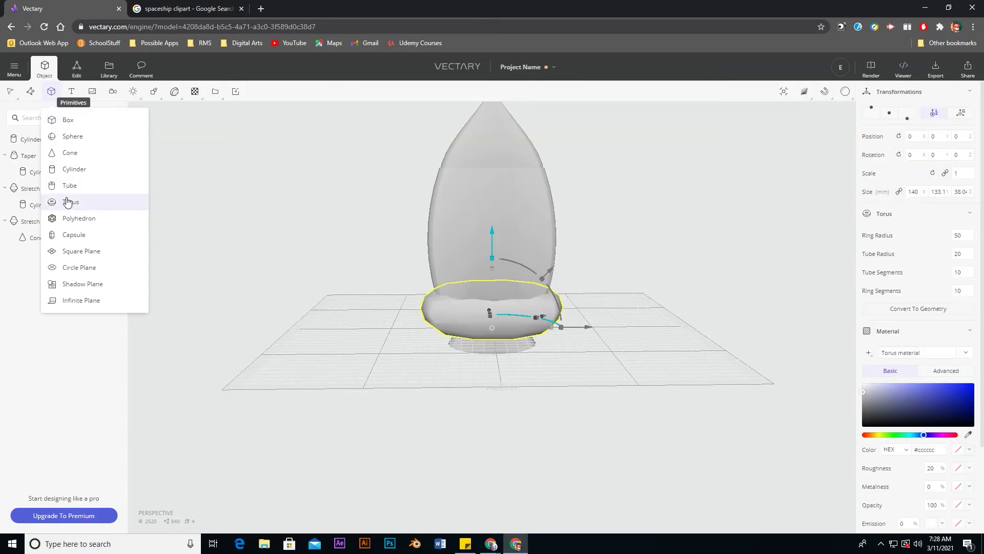
pyautogui.moveTo(433, 375); pyautogui.dragTo(517, 376)
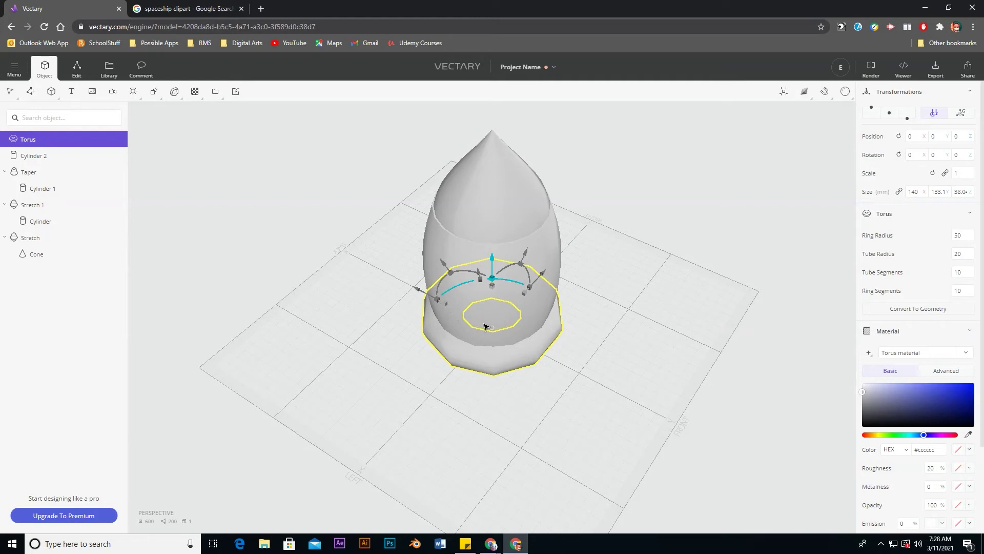
pyautogui.moveTo(485, 326); pyautogui.dragTo(530, 347)
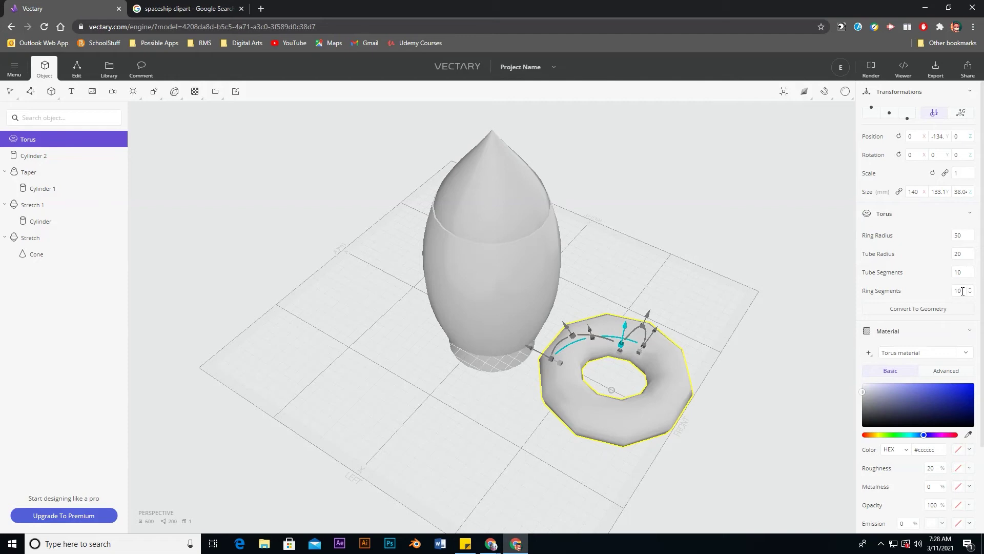
# Set the torus to 20 ring segments, a tube radius of 3 and a ring radius of 26.
pyautogui.click(963, 291)
pyautogui.write('20')
pyautogui.press('Return')
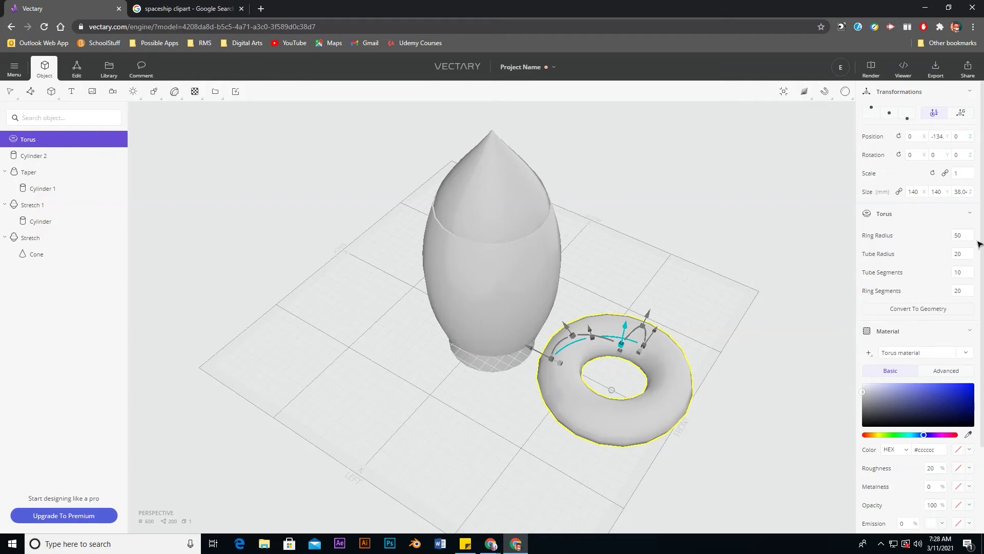
pyautogui.moveTo(972, 237); pyautogui.dragTo(969, 267)
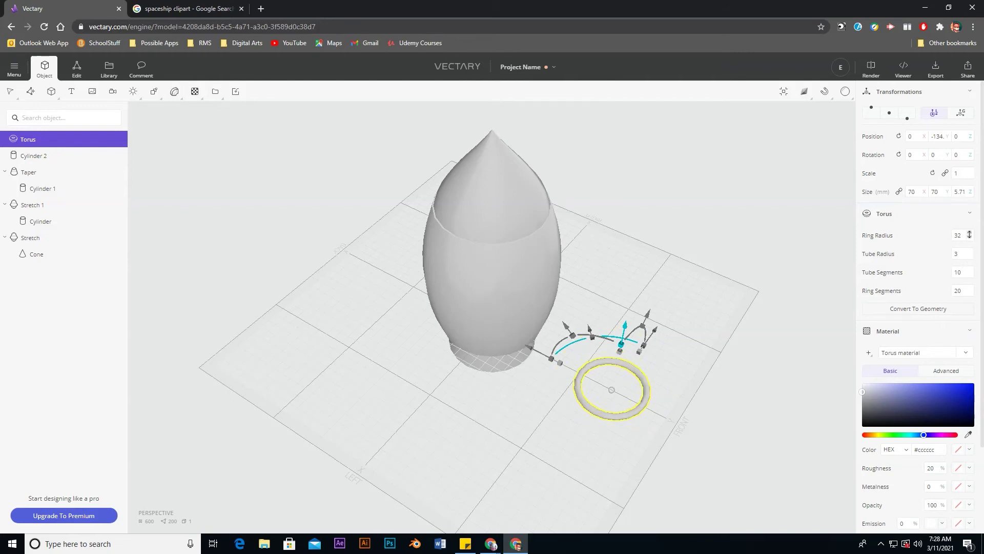
pyautogui.moveTo(970, 232); pyautogui.dragTo(971, 238)
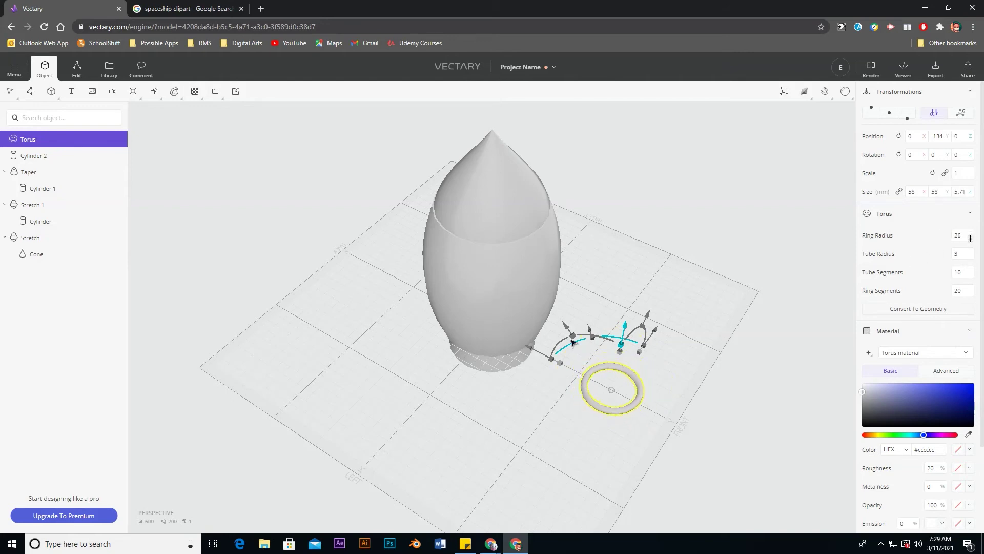
# Rotate the torus upright by about 88° around X and move it against the rocket body at about Y -62, Z 131.
pyautogui.moveTo(622, 342); pyautogui.dragTo(661, 362)
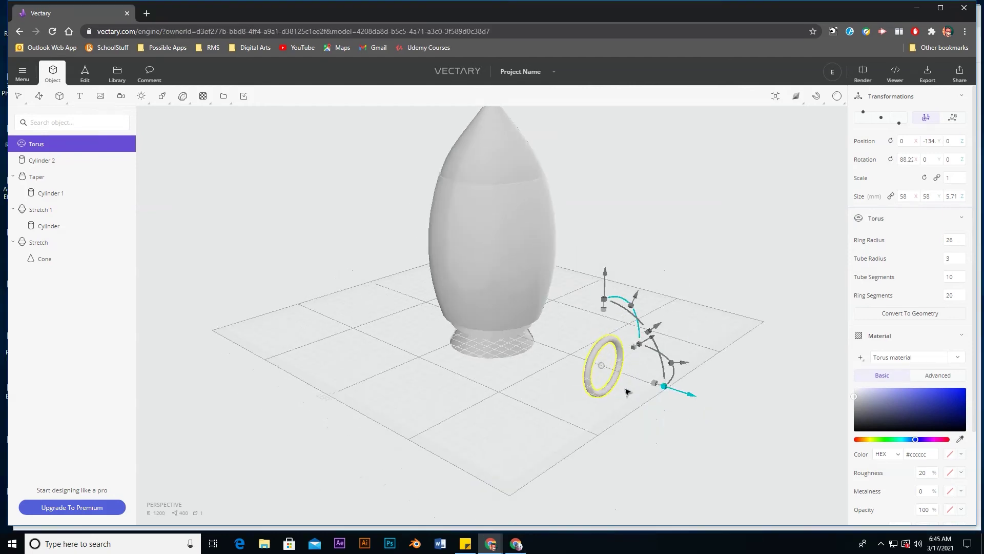
pyautogui.moveTo(613, 283); pyautogui.dragTo(630, 117)
pyautogui.moveTo(693, 242); pyautogui.dragTo(614, 241)
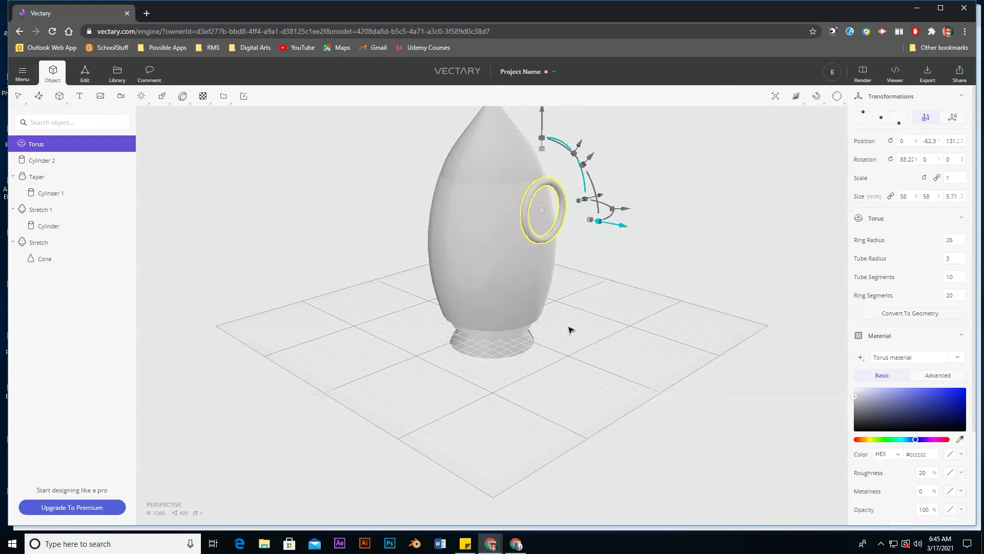
# Lower the torus to about Z 106, tilt it to about 83.4° around X, and sink it into the rocket body at about Y -56.
pyautogui.moveTo(670, 317); pyautogui.dragTo(683, 318)
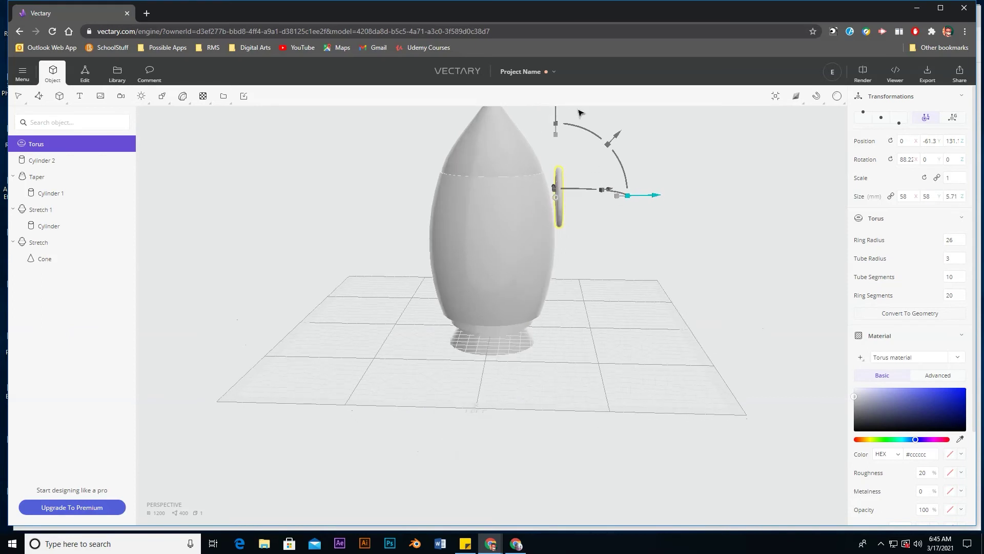
pyautogui.moveTo(557, 113); pyautogui.dragTo(556, 141)
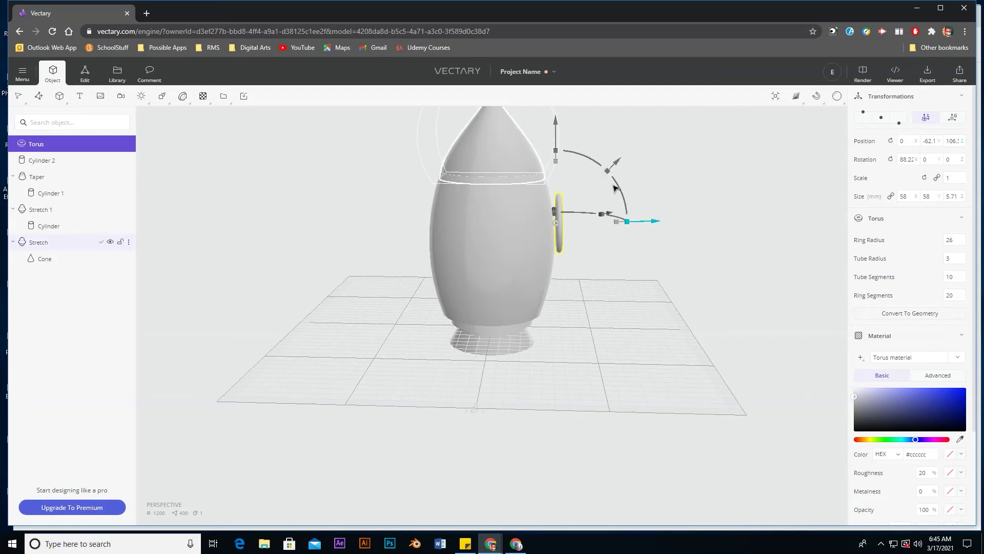
pyautogui.moveTo(615, 188); pyautogui.dragTo(630, 195)
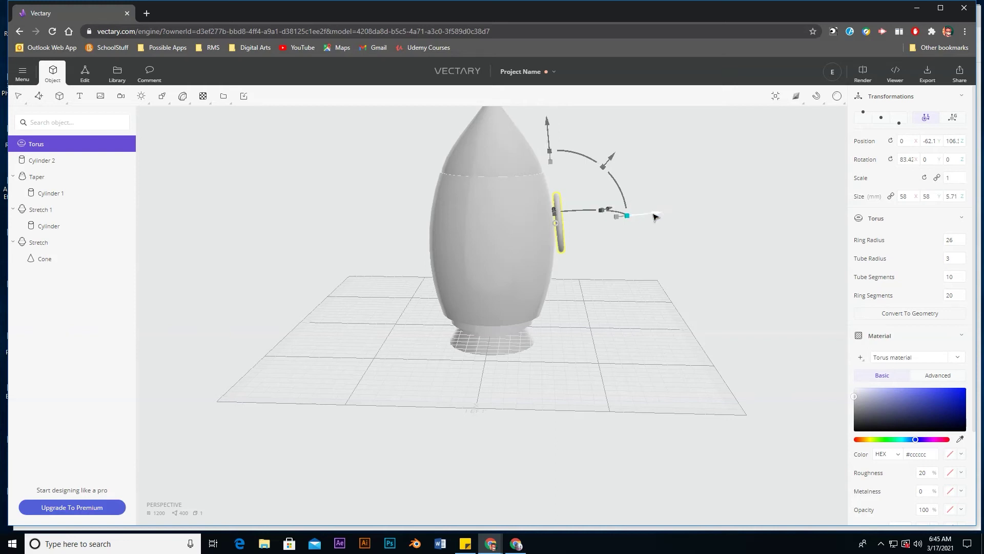
pyautogui.moveTo(647, 215); pyautogui.dragTo(644, 274)
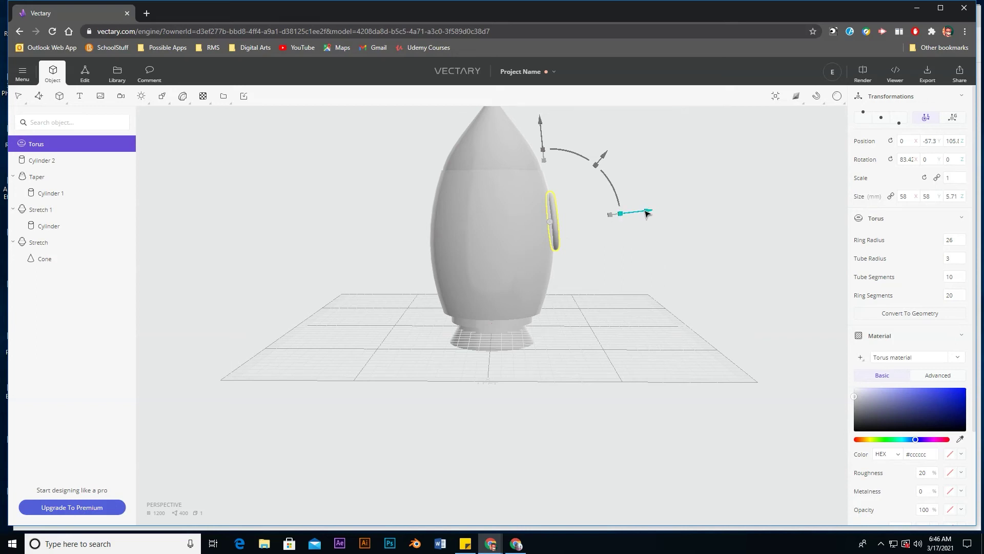
pyautogui.moveTo(647, 214); pyautogui.dragTo(428, 301)
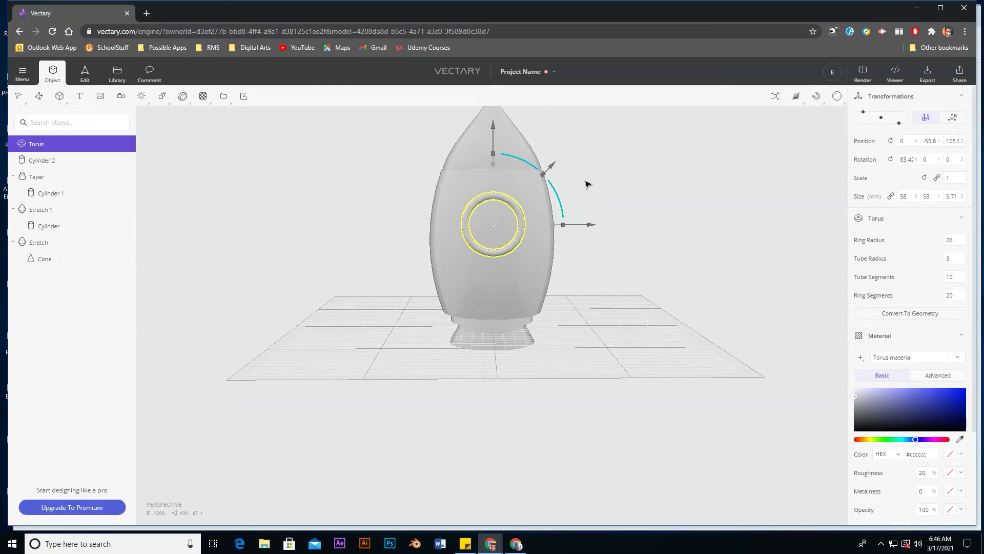
# Duplicate the torus as a smaller porthole about 38.8 mm wide, fitted to the lower body at about Y -54, Z 49, tilted about 100.5°.
pyautogui.hotkey('ctrl', 'd')
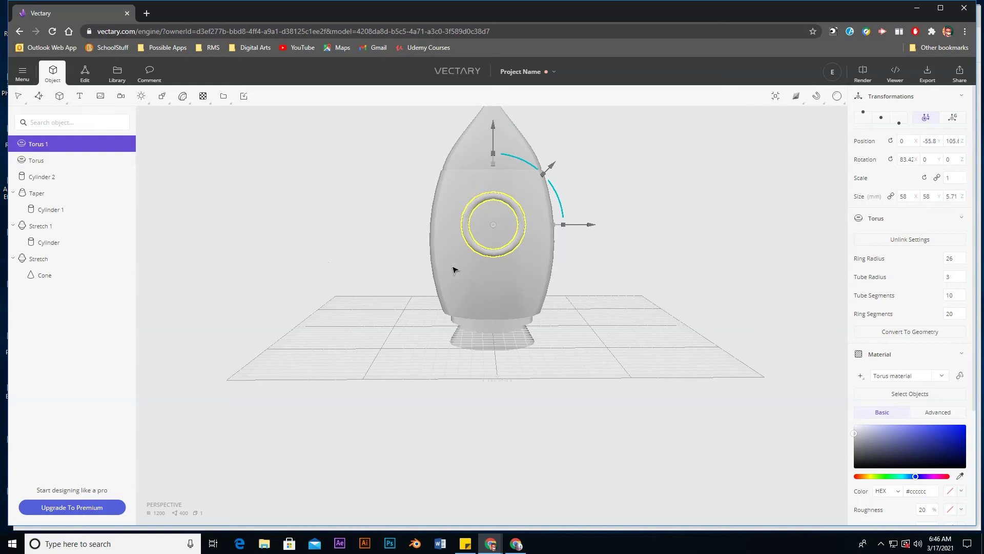
pyautogui.moveTo(453, 269); pyautogui.dragTo(552, 181, button='right')
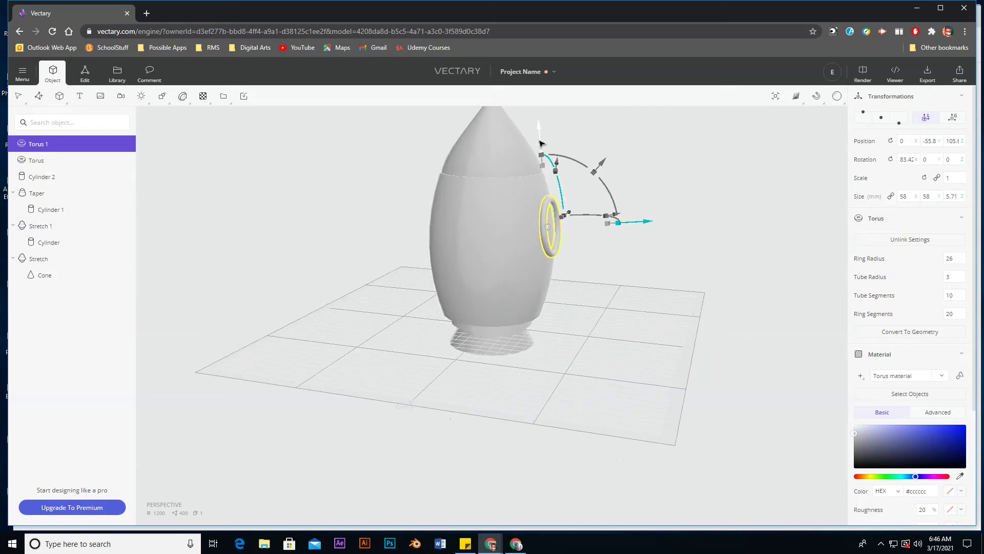
pyautogui.moveTo(542, 144); pyautogui.dragTo(550, 229)
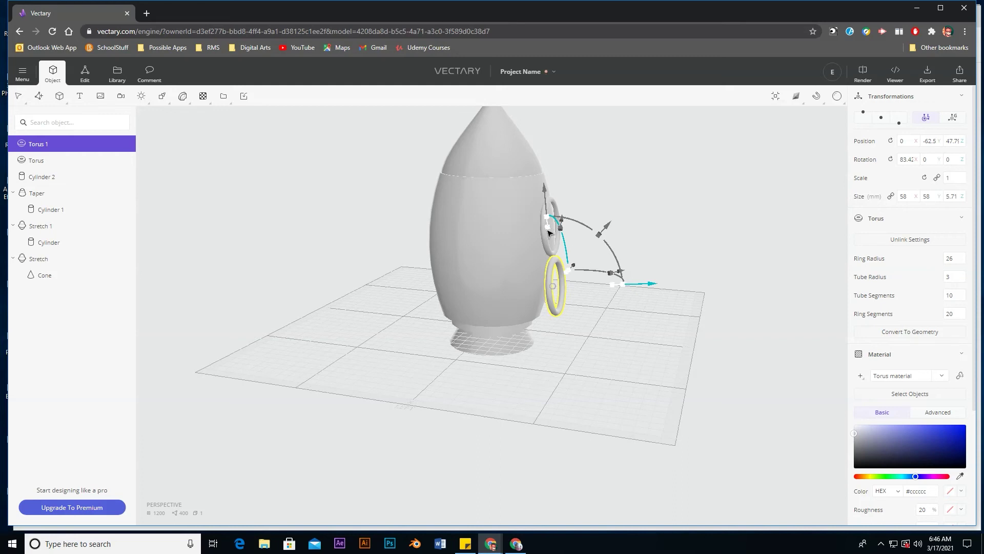
pyautogui.moveTo(549, 232); pyautogui.dragTo(549, 253)
pyautogui.moveTo(544, 288); pyautogui.dragTo(589, 350)
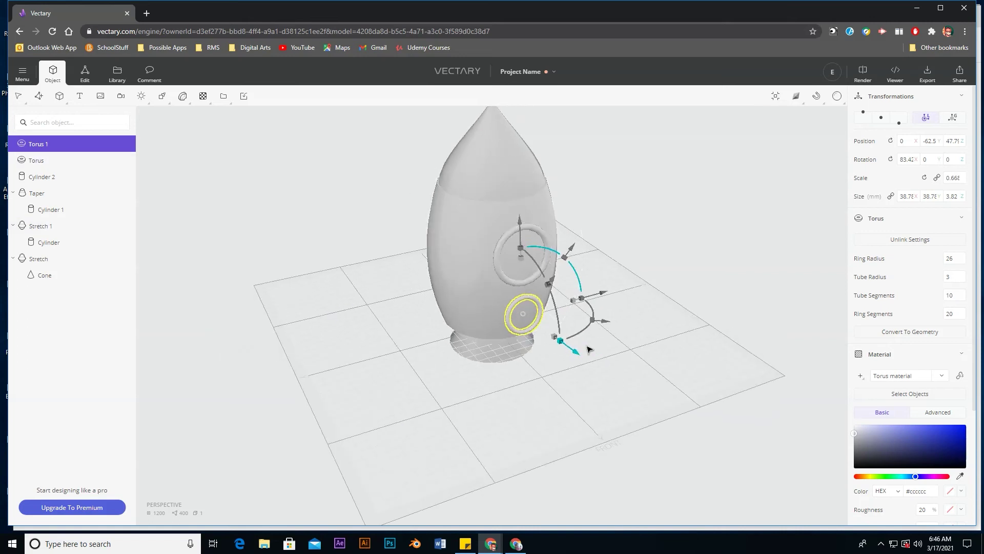
pyautogui.click(963, 258)
pyautogui.moveTo(539, 374); pyautogui.dragTo(448, 244)
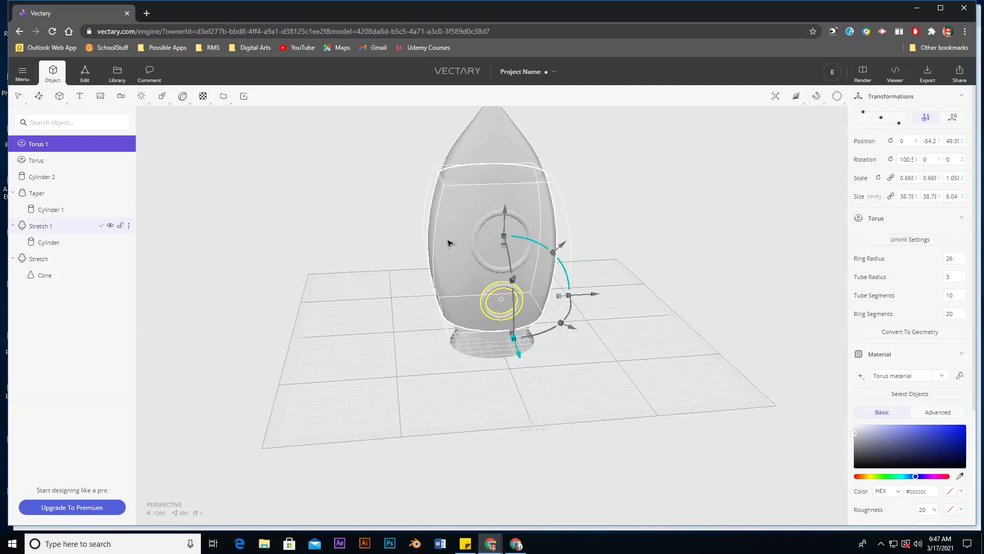
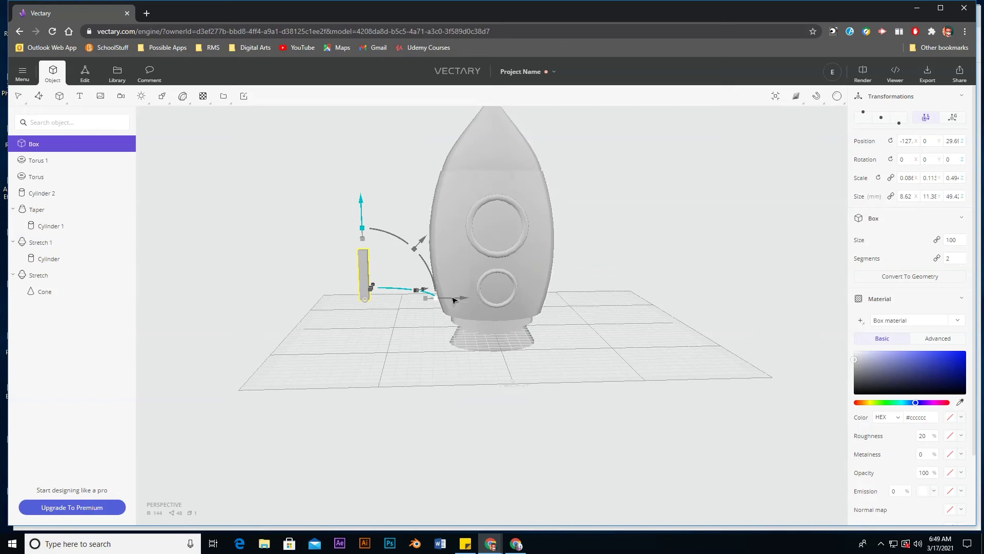
# Move the thin box against the rocket's lower side at about X -56.5 and tilt it about -11.5° around Y to follow the body.
pyautogui.moveTo(490, 300); pyautogui.dragTo(518, 305)
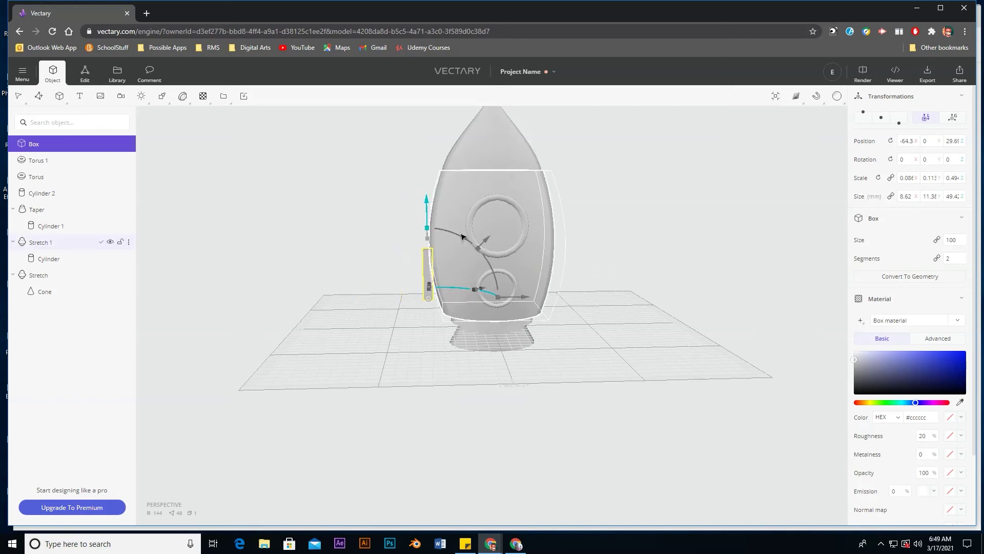
pyautogui.moveTo(439, 230); pyautogui.dragTo(442, 223)
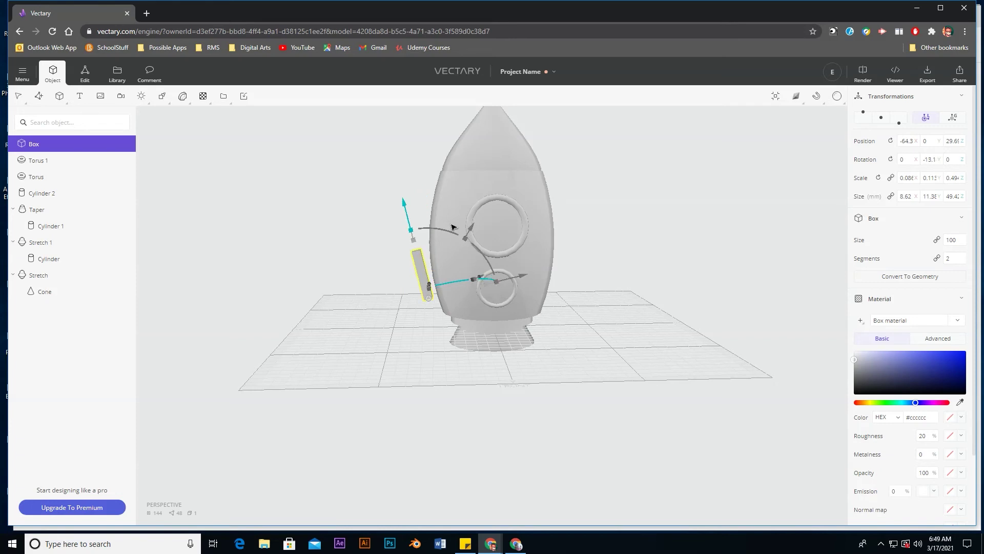
pyautogui.moveTo(523, 281); pyautogui.dragTo(531, 281)
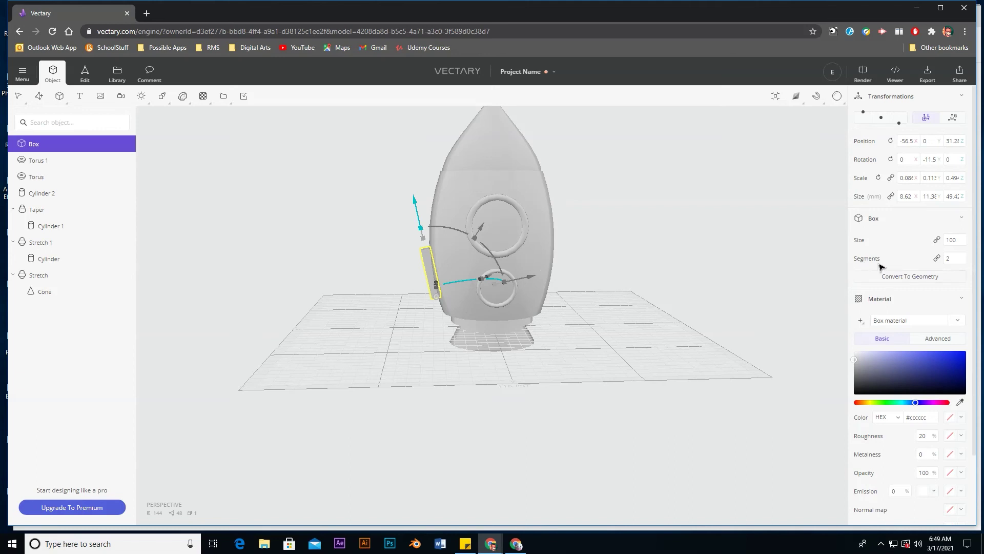
# Set the box to 1 segment and bake it into editable mesh geometry.
pyautogui.click(956, 260)
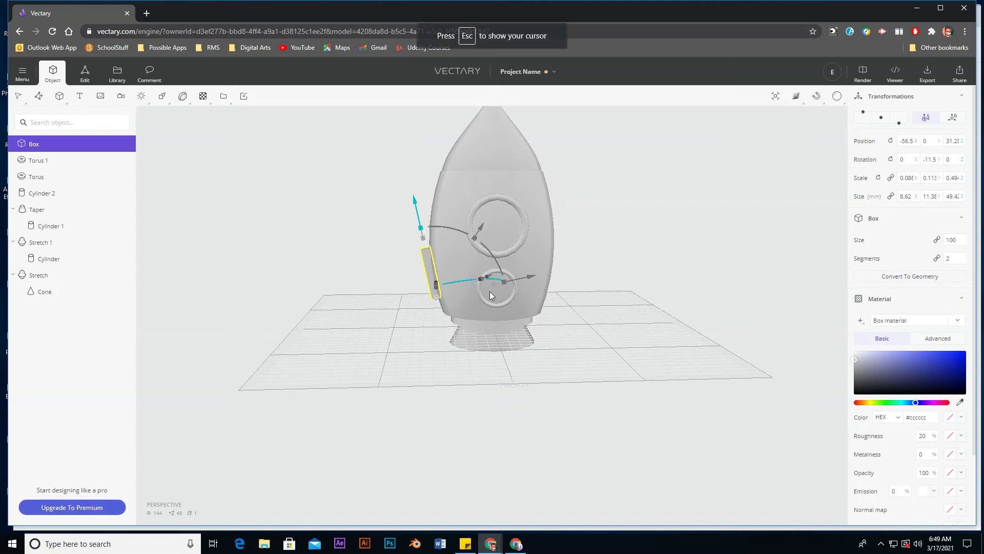
pyautogui.click(955, 259)
pyautogui.doubleClick(946, 259)
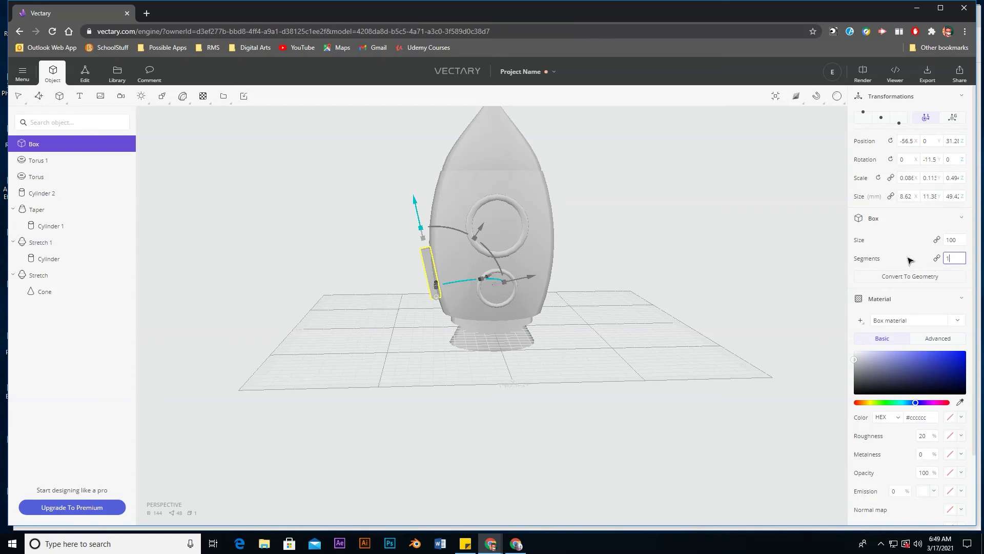
pyautogui.press('Return')
pyautogui.click(494, 295)
pyautogui.click(87, 76)
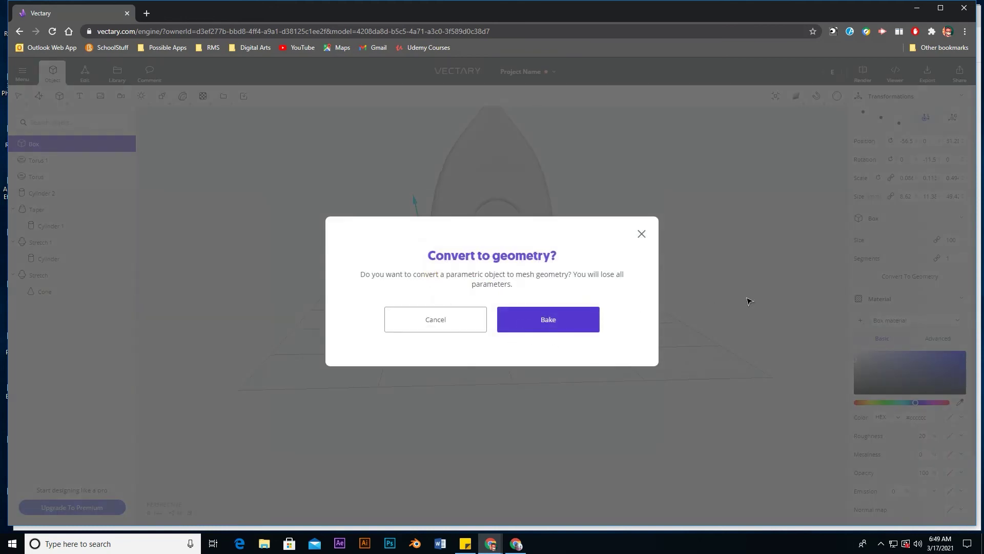
pyautogui.press('Return')
# Extrude the box's outer side face away from the rocket and lower the extruded face to give the fin a downward slope.
pyautogui.moveTo(429, 357); pyautogui.dragTo(442, 292, button='right')
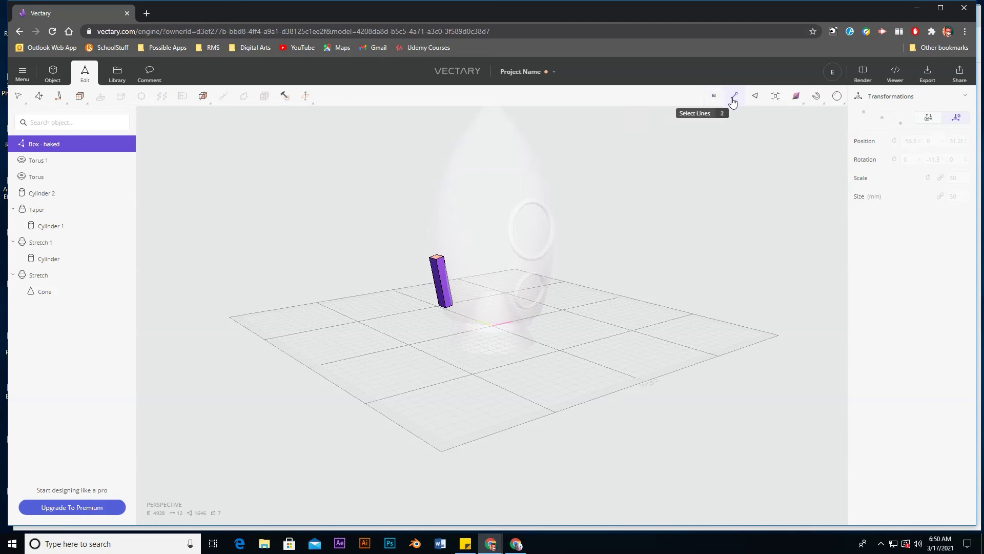
pyautogui.click(758, 98)
pyautogui.click(440, 294)
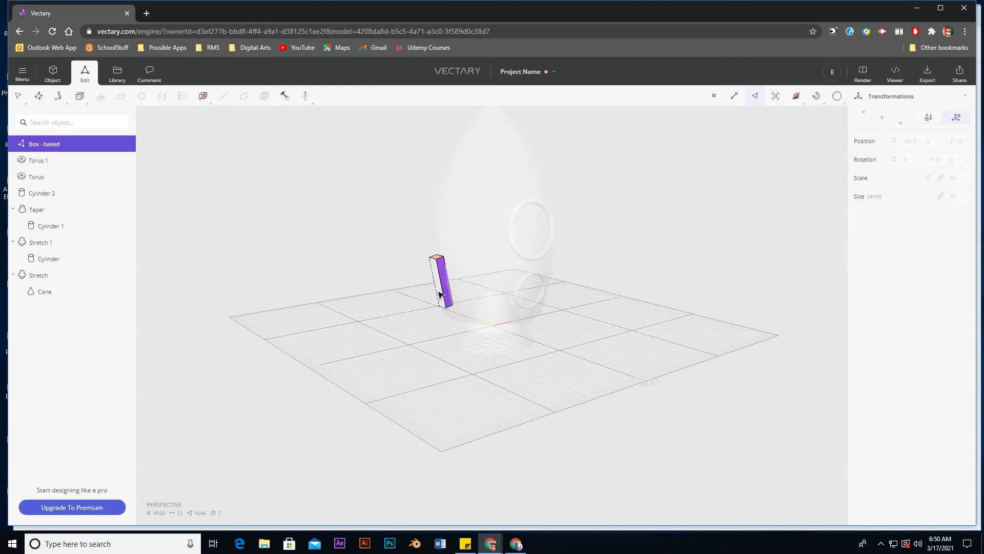
pyautogui.click(440, 294)
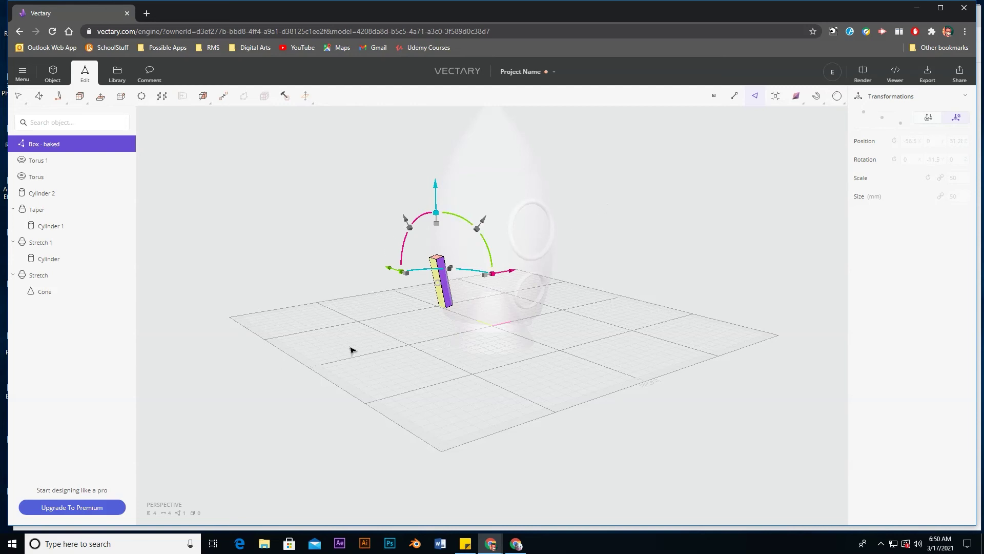
pyautogui.moveTo(512, 275); pyautogui.dragTo(451, 309)
pyautogui.moveTo(448, 270); pyautogui.dragTo(501, 254)
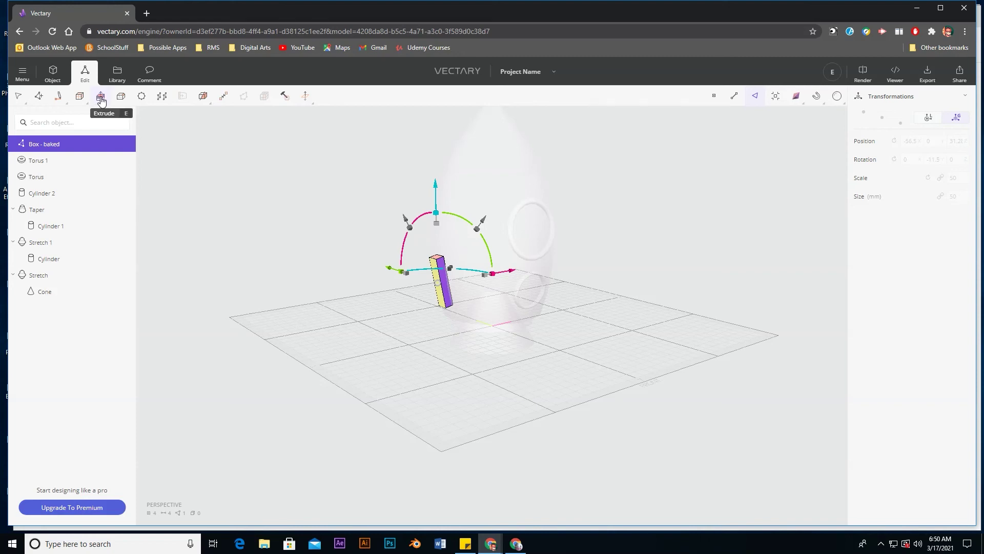
pyautogui.click(101, 98)
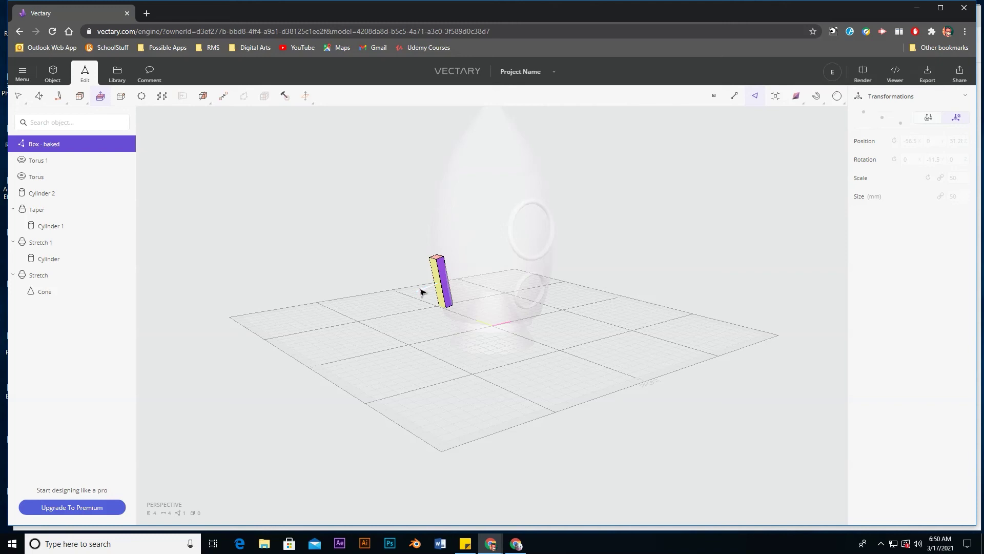
pyautogui.moveTo(414, 295); pyautogui.dragTo(402, 293)
pyautogui.click(419, 296)
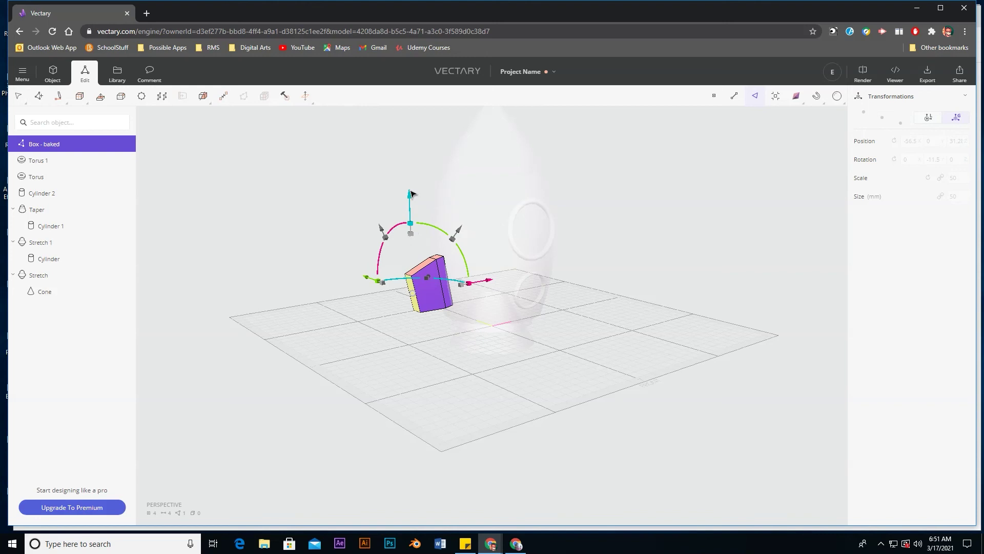
pyautogui.moveTo(412, 199); pyautogui.dragTo(411, 210)
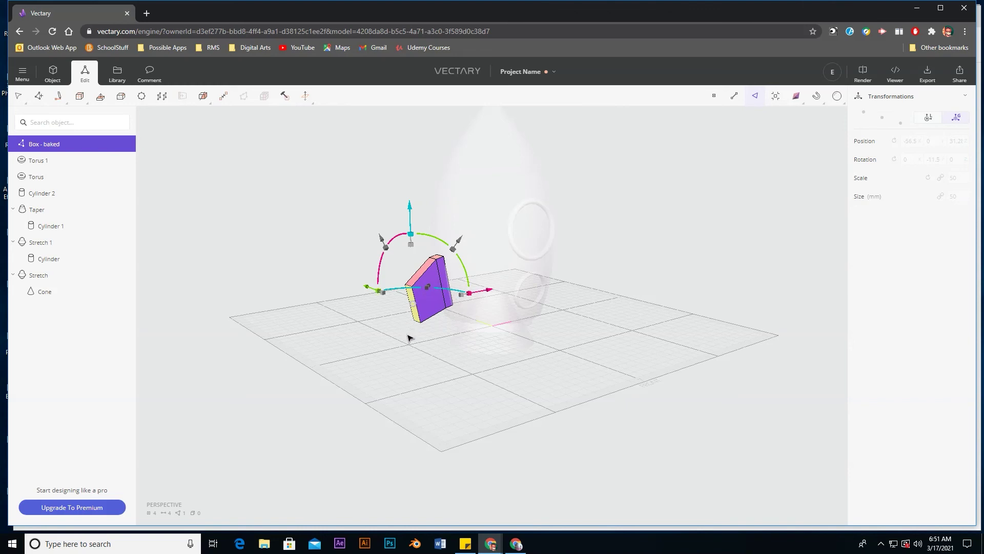
# Extrude the fin's outer face again, shrink and lower it to sweep the fin downward, and undo the last lowering.
pyautogui.press('e')
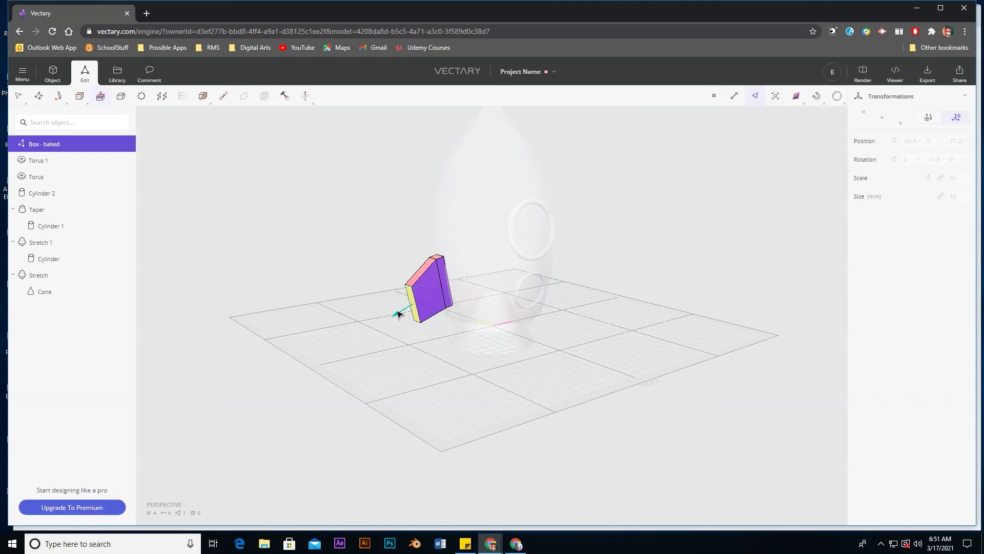
pyautogui.moveTo(396, 313); pyautogui.dragTo(384, 325)
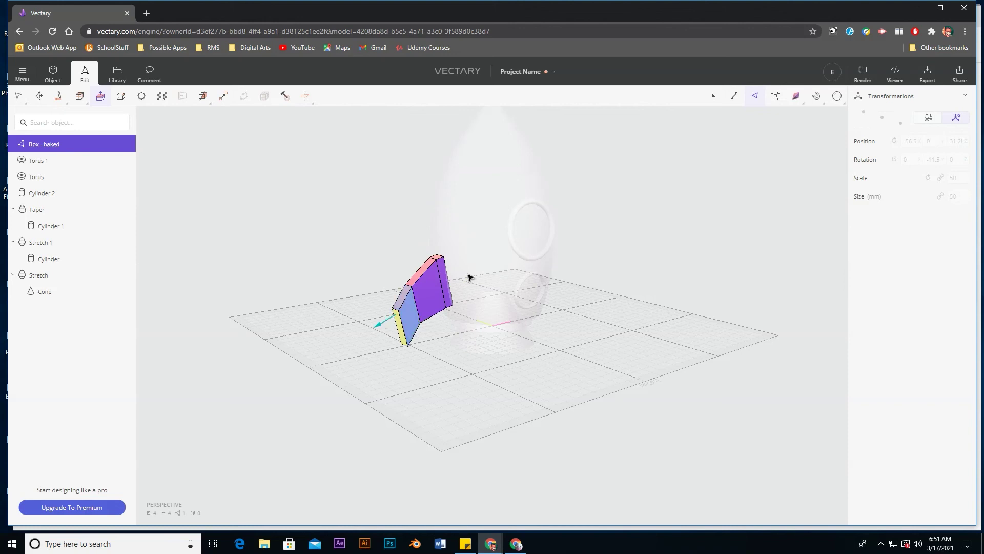
pyautogui.press('Escape')
pyautogui.moveTo(398, 261); pyautogui.dragTo(395, 311)
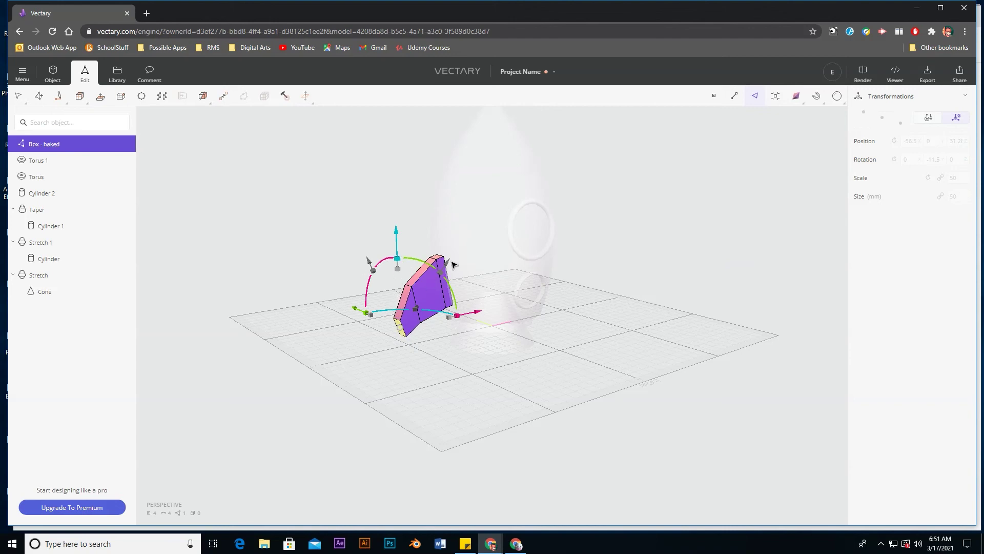
pyautogui.moveTo(402, 401); pyautogui.dragTo(397, 406)
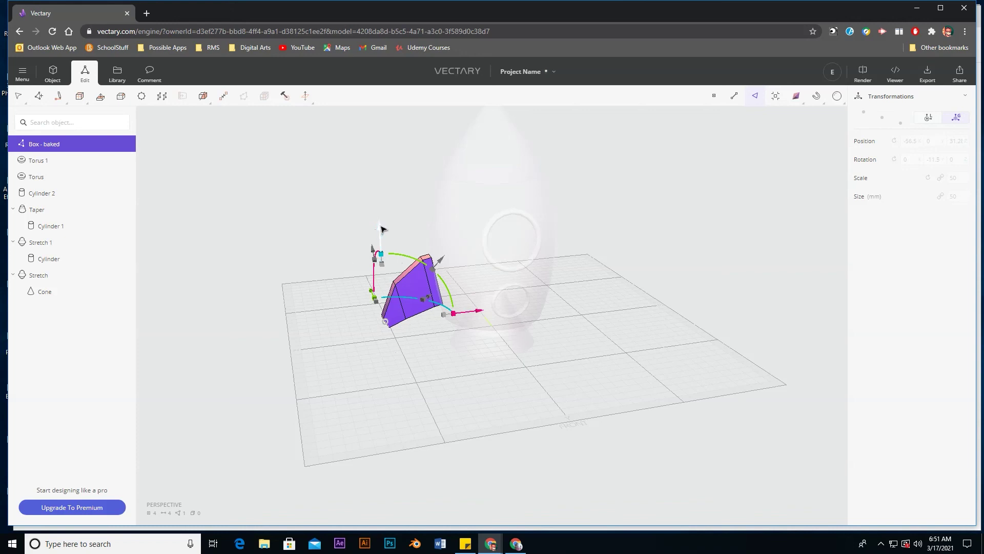
pyautogui.moveTo(382, 231); pyautogui.dragTo(384, 246)
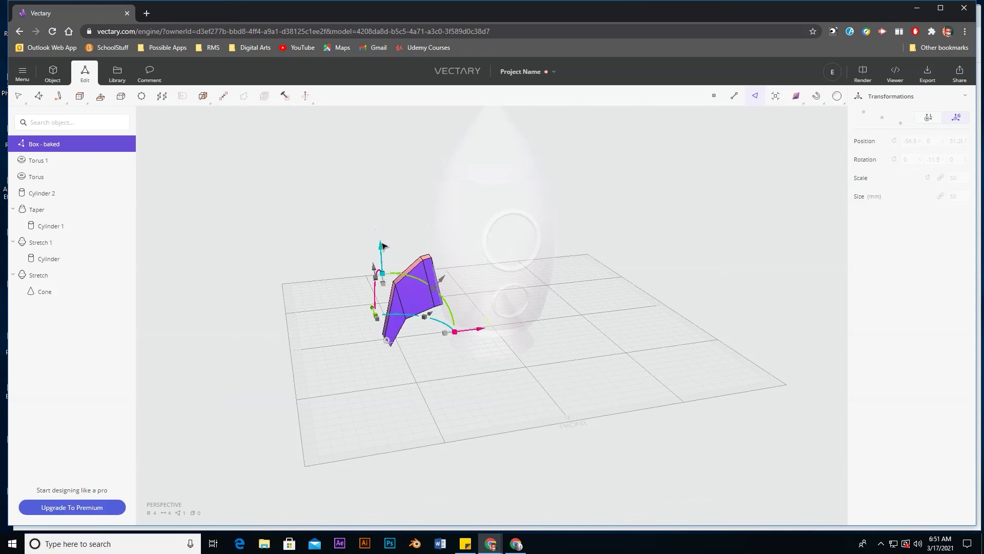
pyautogui.hotkey('ctrl', 'z')
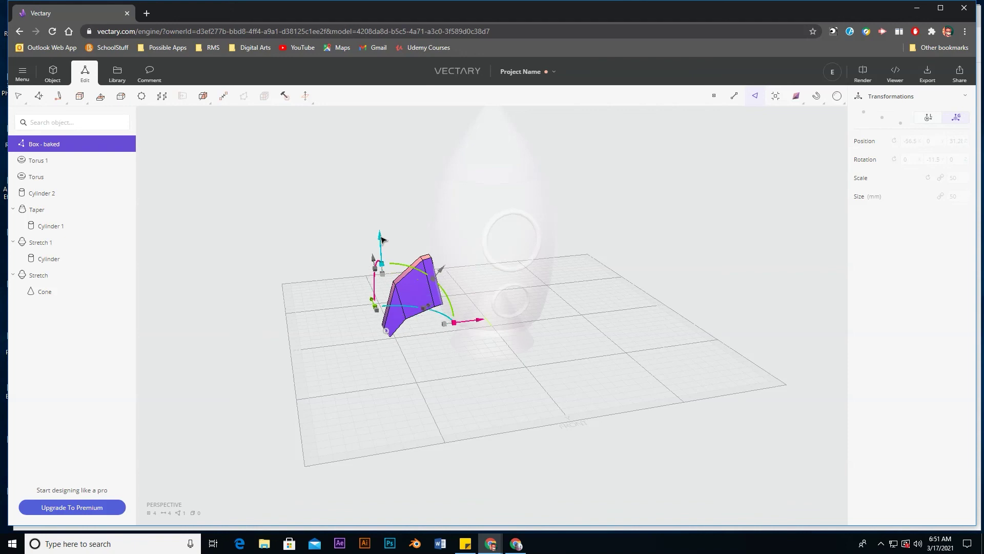
# Extrude the fin's small end face downward, narrow it into a pointed tip, and return to object editing.
pyautogui.moveTo(394, 316); pyautogui.dragTo(466, 341, button='right')
pyautogui.press('e')
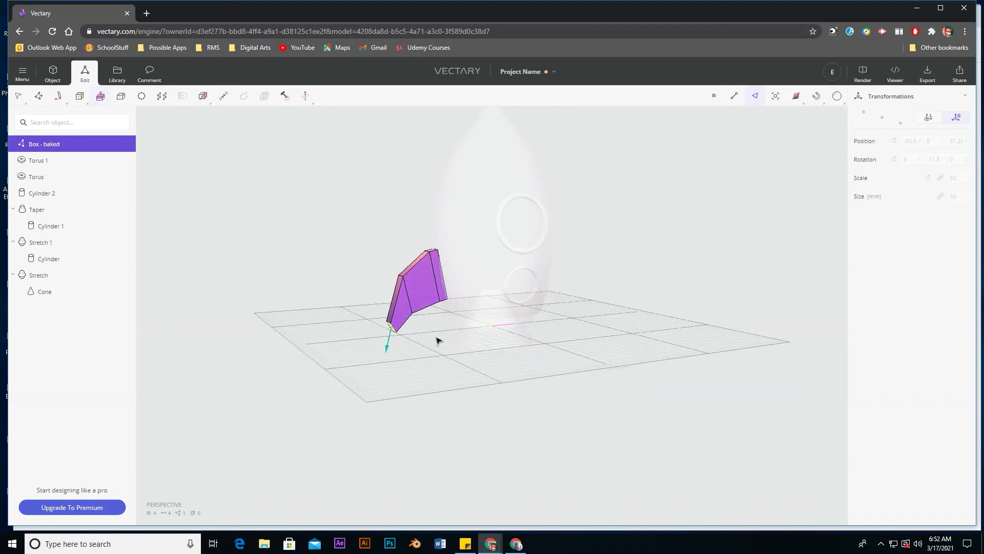
pyautogui.click(388, 342)
pyautogui.press('Escape')
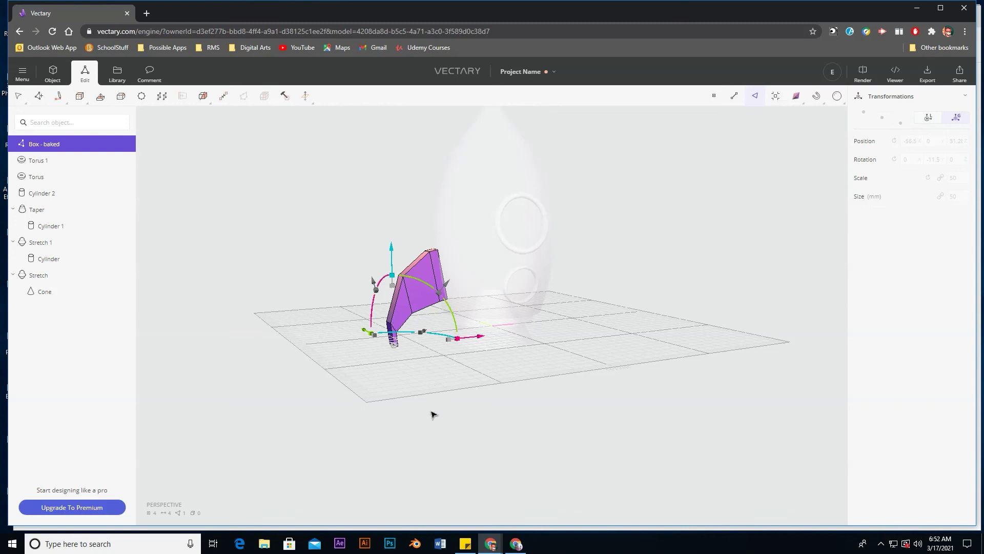
pyautogui.moveTo(525, 422)
pyautogui.mouseDown()
pyautogui.moveTo(536, 422)
pyautogui.moveTo(523, 418)
pyautogui.mouseUp()
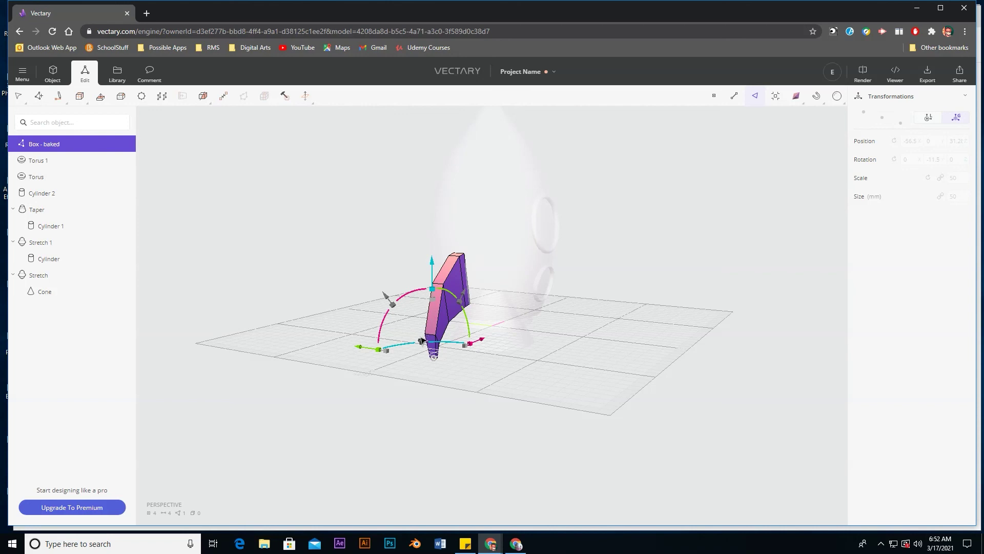
pyautogui.moveTo(419, 345); pyautogui.dragTo(371, 407)
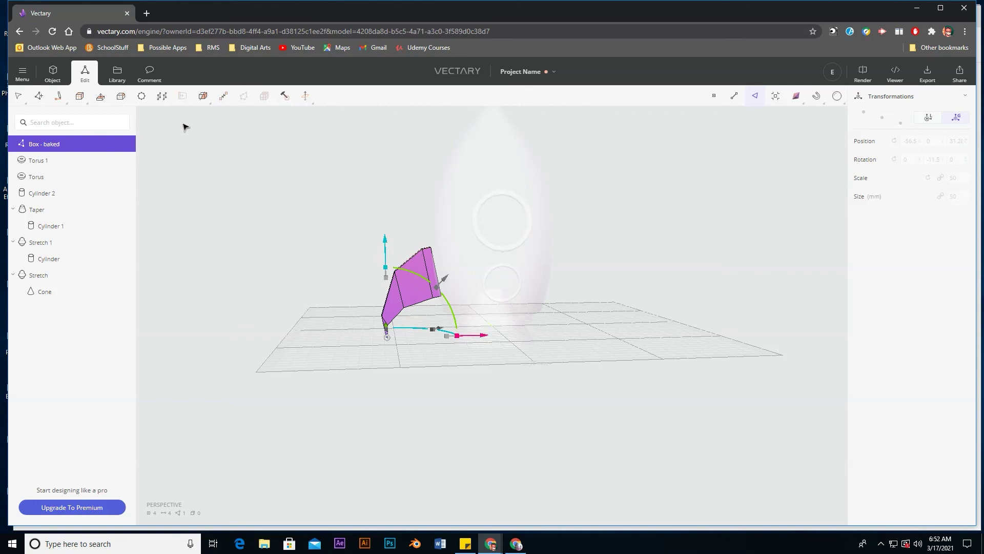
pyautogui.click(42, 80)
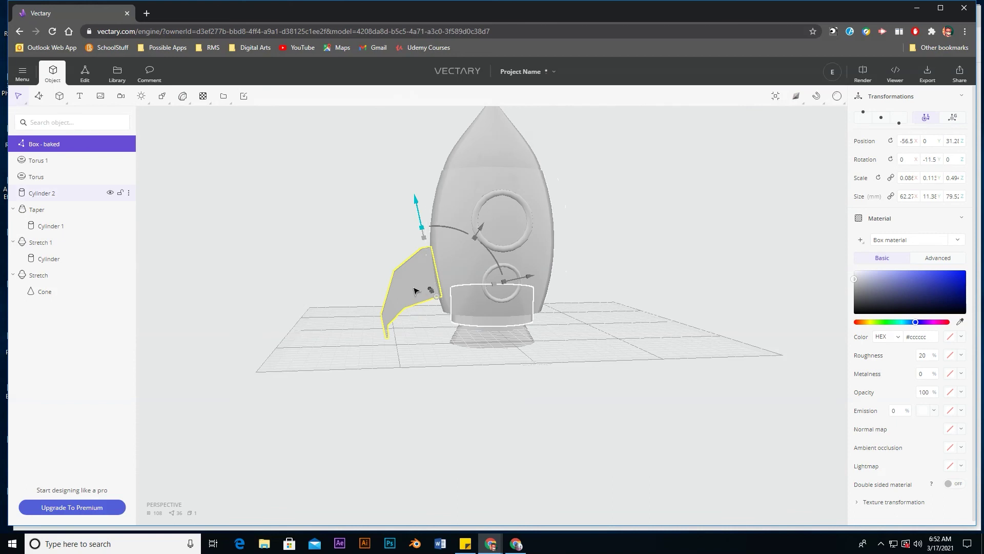
# Smooth the fin with two stacked Subdivision Surface generators and move it inward against the rocket body, to about -76 on X.
pyautogui.click(162, 97)
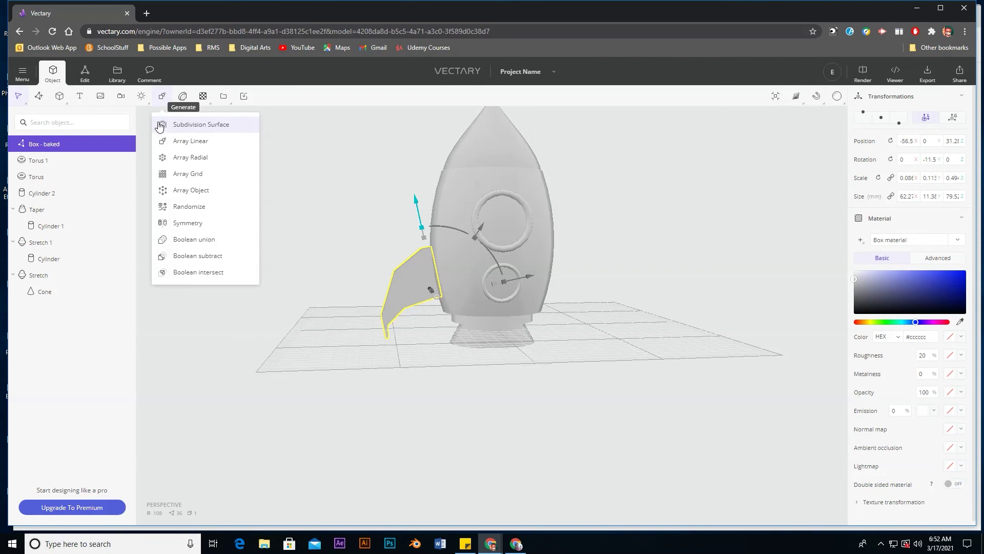
pyautogui.click(199, 130)
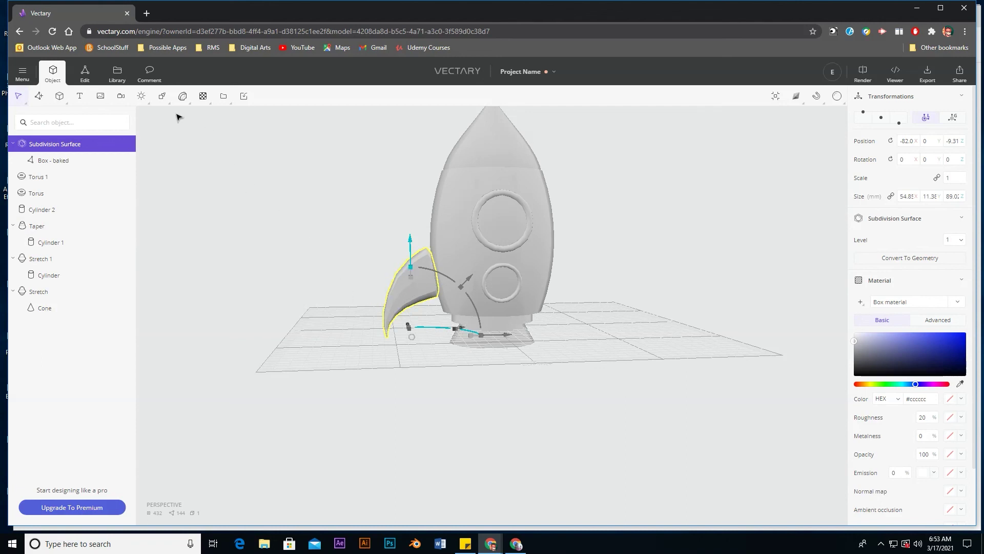
pyautogui.moveTo(162, 101)
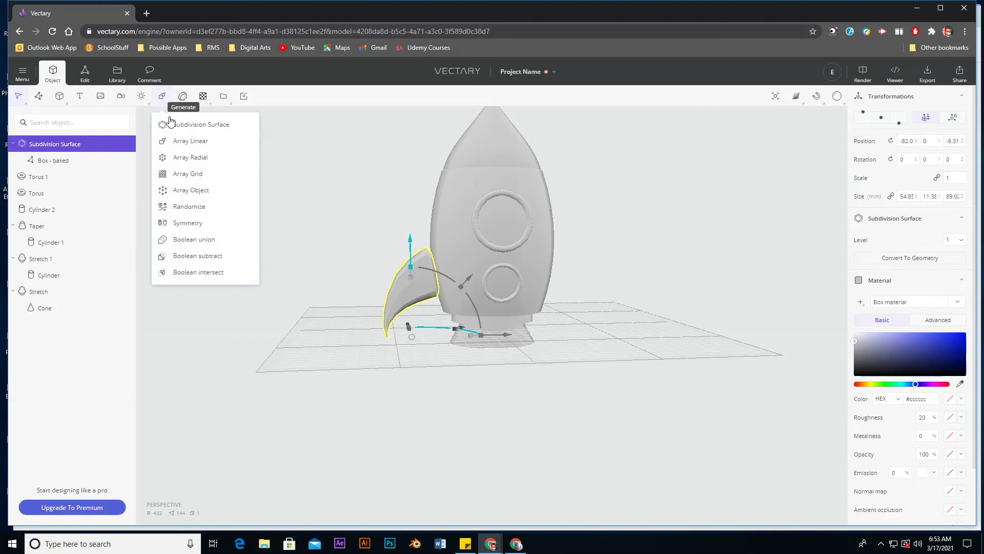
pyautogui.click(178, 132)
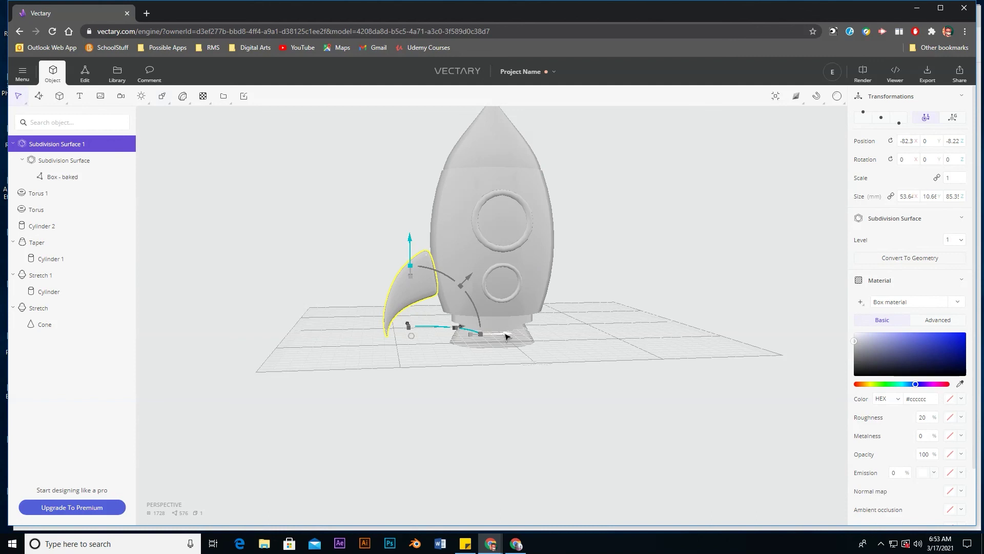
pyautogui.moveTo(507, 336); pyautogui.dragTo(514, 337)
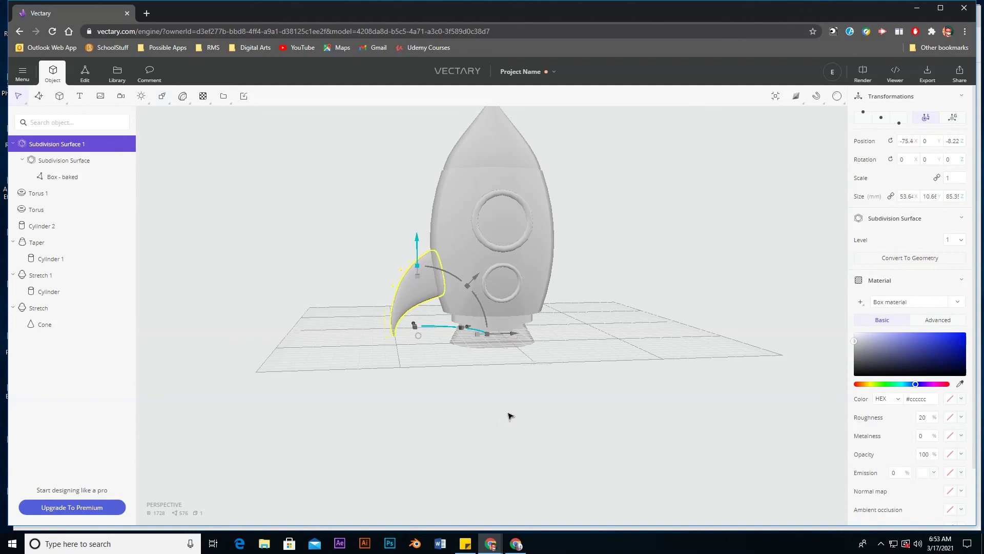
# Mirror the smoothed fin to the opposite side of the rocket with a Symmetry generator on the X plane.
pyautogui.moveTo(551, 418); pyautogui.dragTo(470, 417)
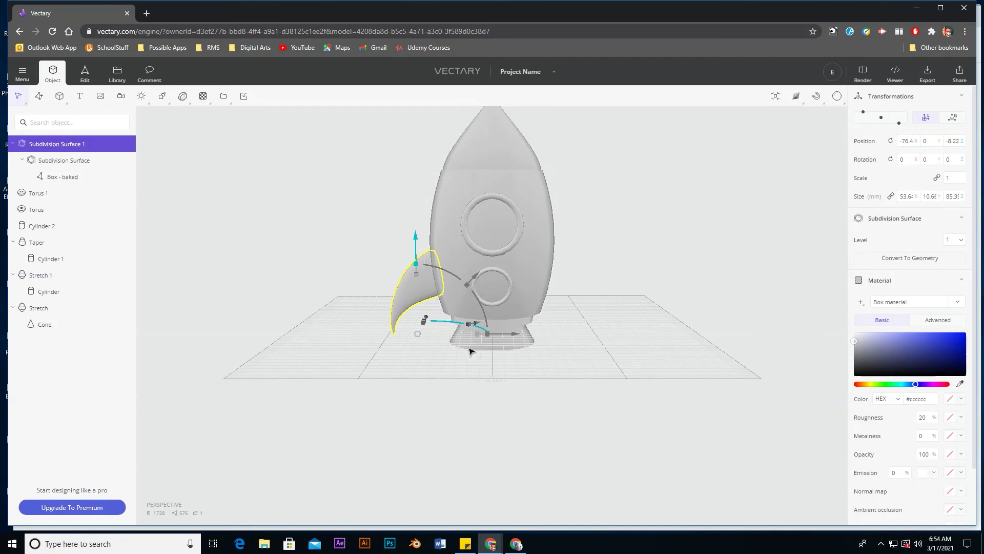
pyautogui.moveTo(472, 344); pyautogui.dragTo(169, 143, button='right')
pyautogui.click(162, 101)
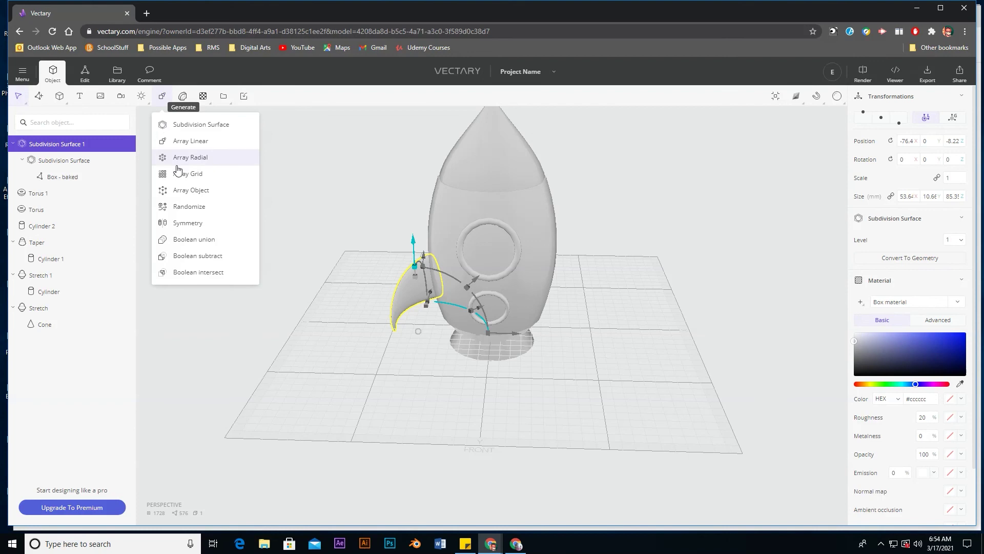
pyautogui.click(189, 226)
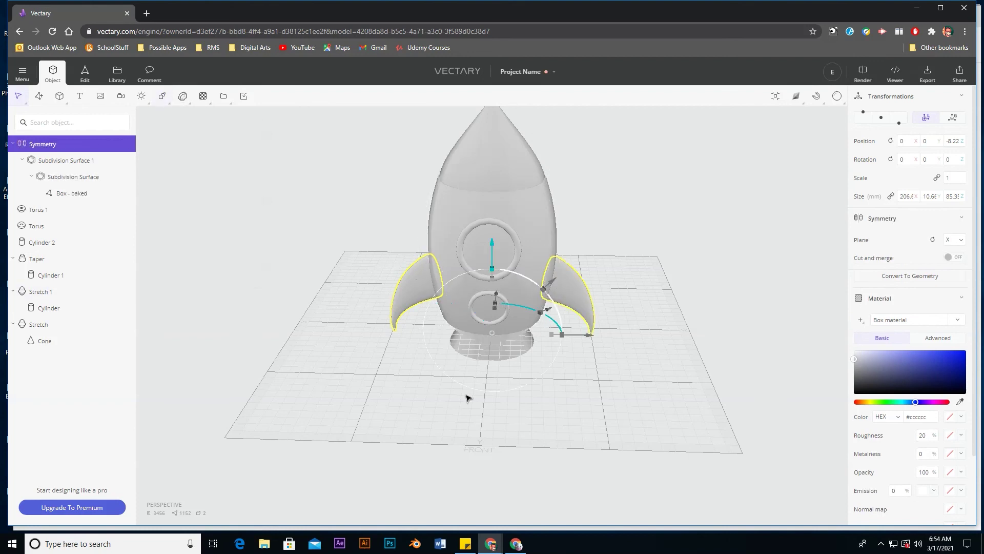
pyautogui.moveTo(492, 403); pyautogui.dragTo(398, 361)
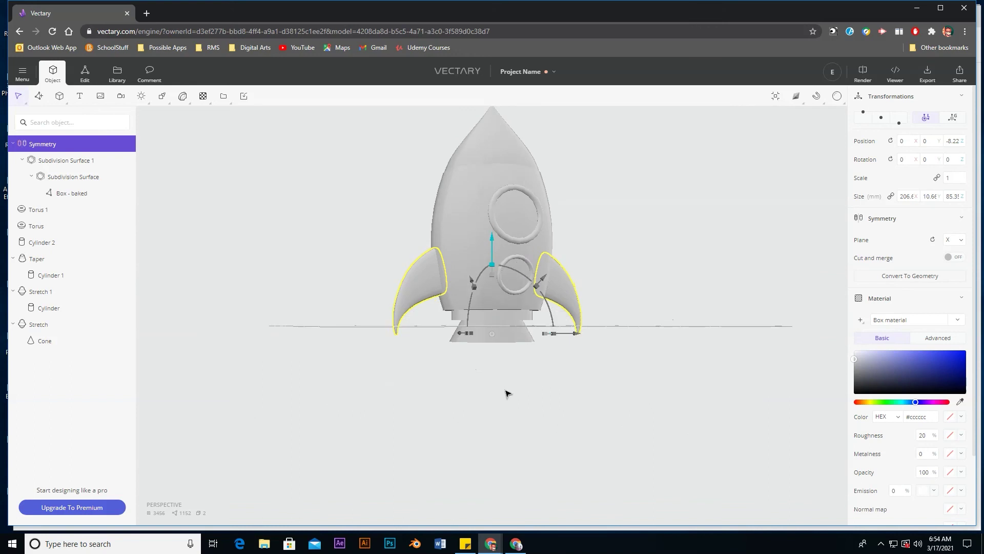